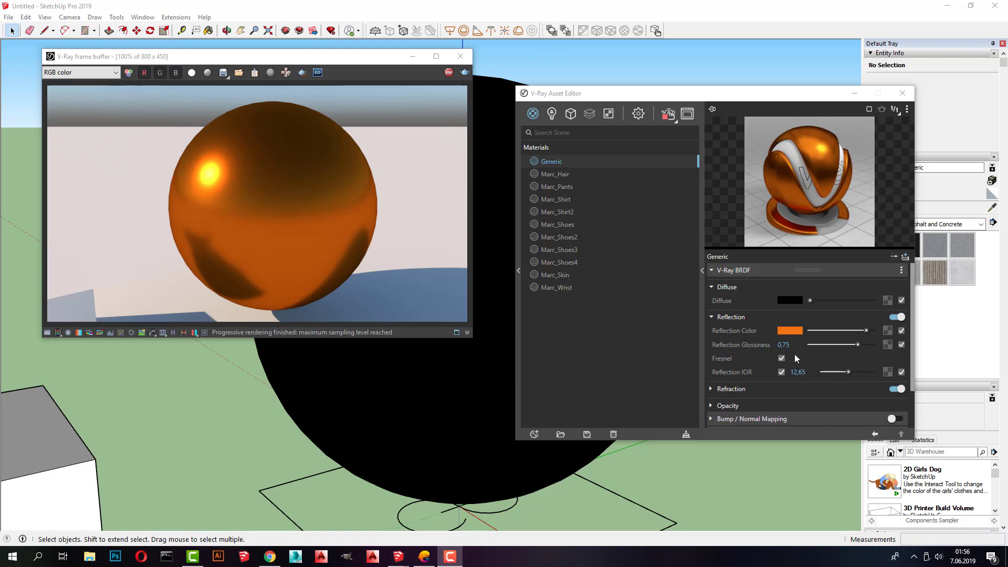
- Disable the Reflection IOR override and set the Generic material's reflection colour to white
left_click(782, 373)
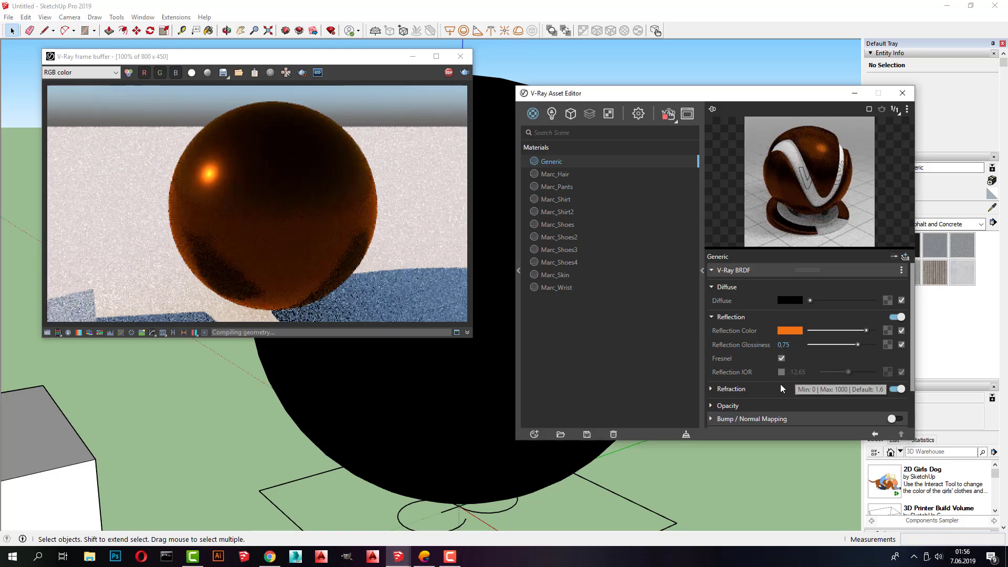
left_click(785, 332)
left_click(339, 200)
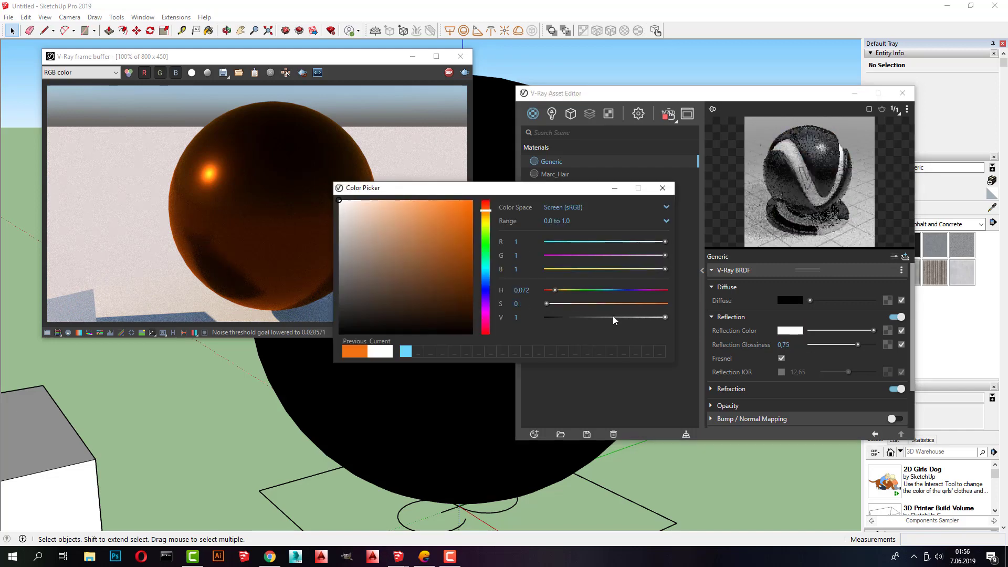
left_click(662, 188)
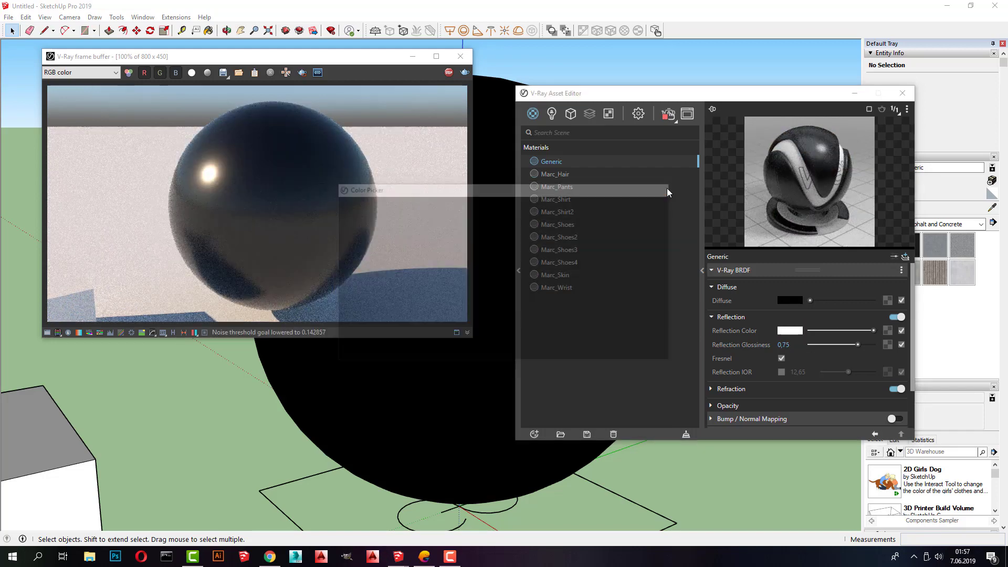
left_click(732, 317)
- Give the Generic material a fully white refraction colour so the sphere renders as clear glass
left_click(723, 318)
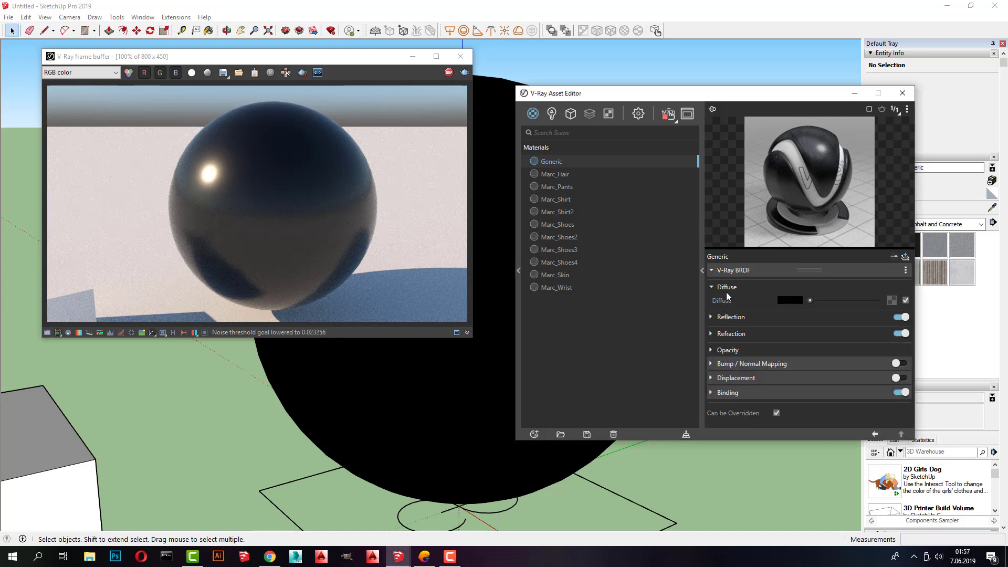
left_click(726, 288)
left_click(722, 320)
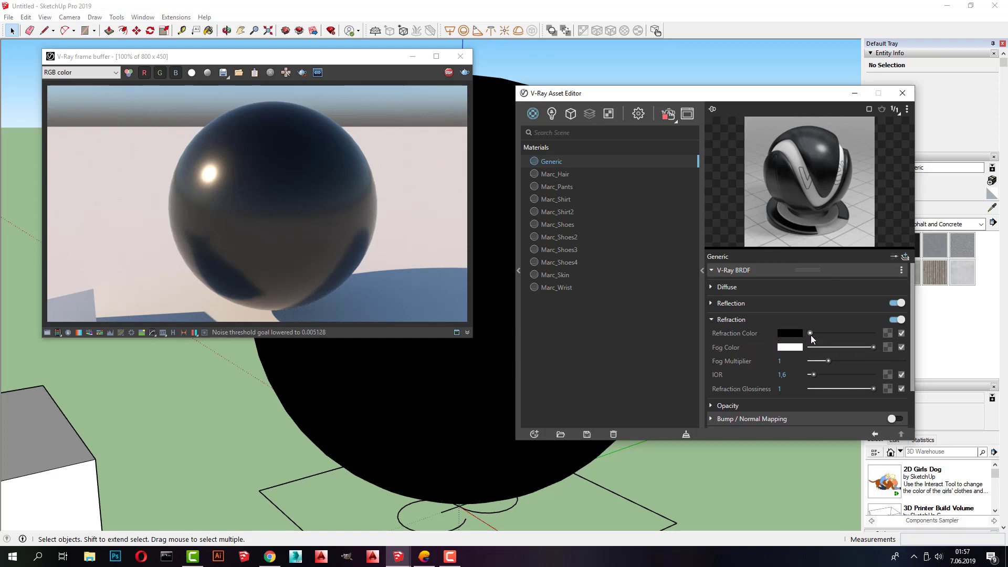
left_click_drag(811, 334, 884, 331)
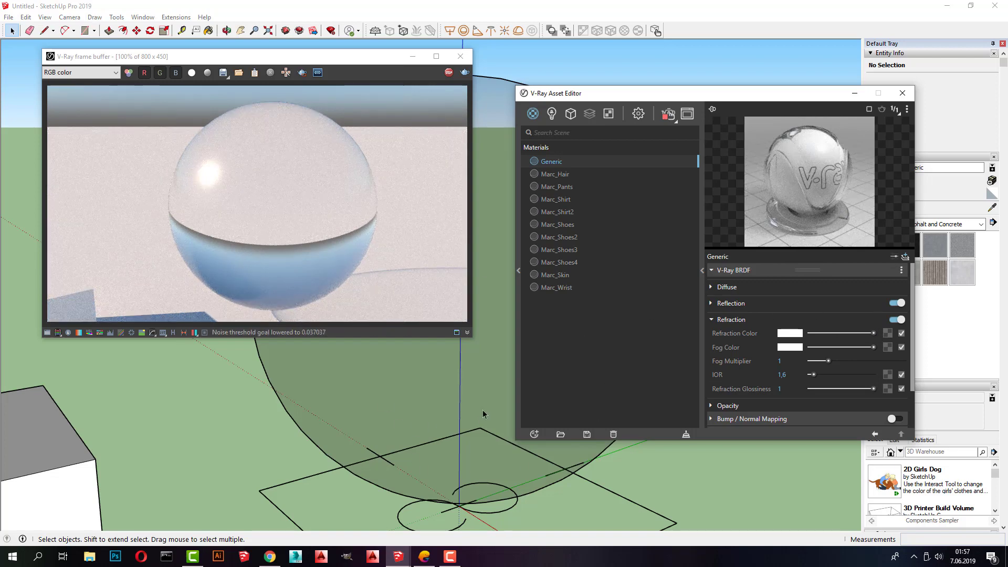
middle_click_drag(423, 455, 422, 424)
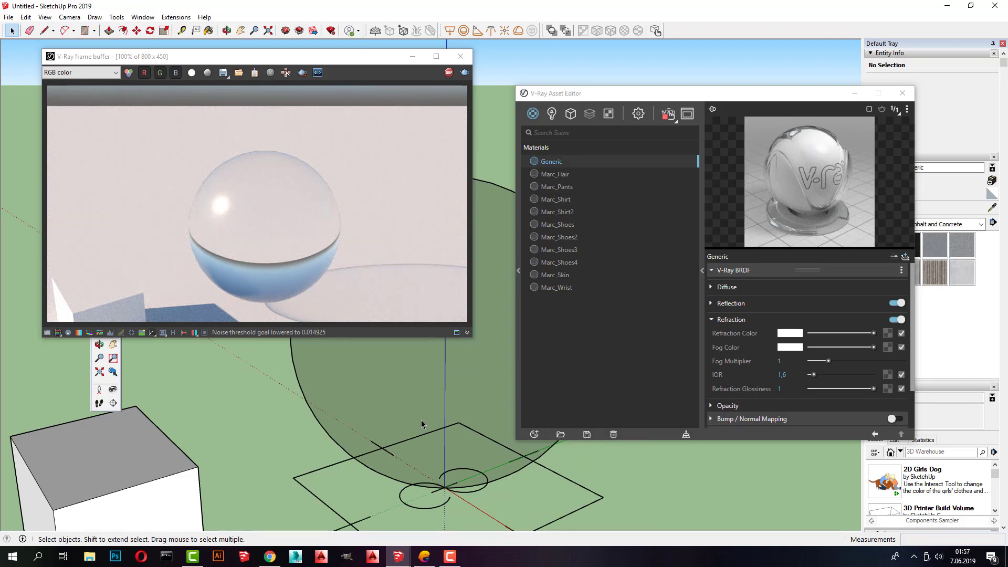
mouse_move(421, 420)
middle_mouse_down()
mouse_move(295, 452)
mouse_move(163, 441)
mouse_move(175, 443)
mouse_move(45, 461)
middle_mouse_up()
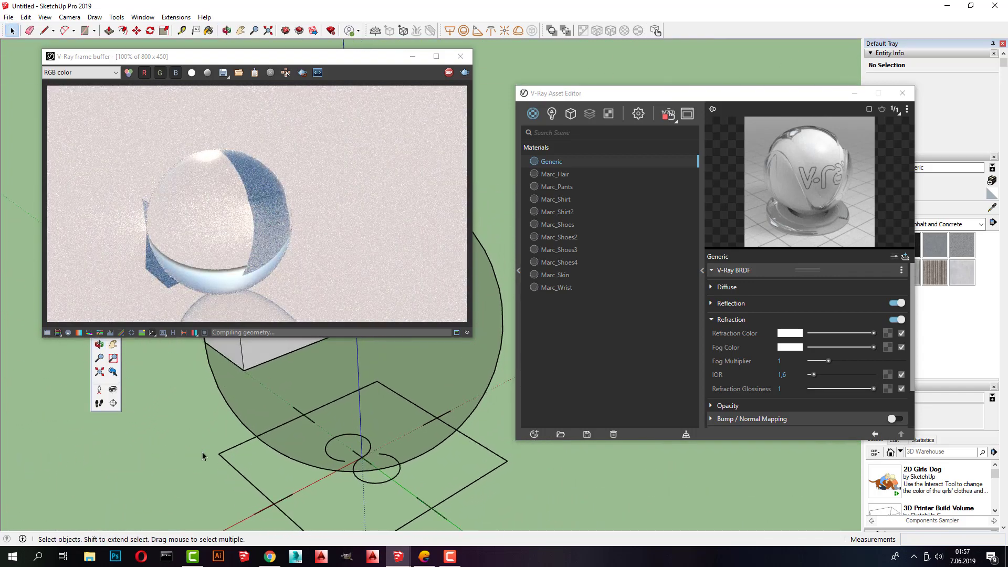
mouse_move(203, 452)
middle_mouse_down()
mouse_move(304, 443)
mouse_move(416, 457)
mouse_move(391, 361)
mouse_move(396, 427)
mouse_move(402, 403)
middle_mouse_up()
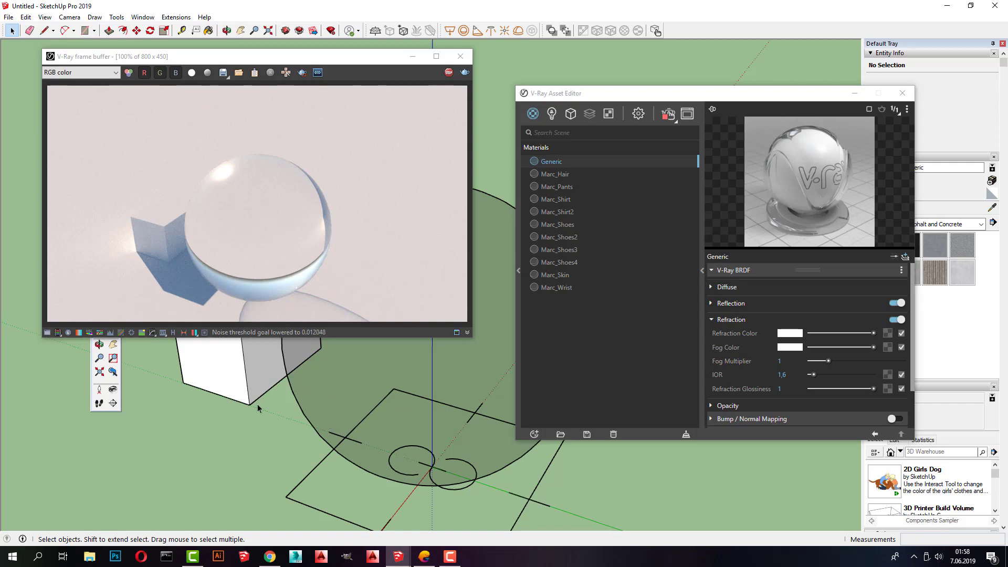
mouse_move(257, 404)
middle_mouse_down()
mouse_move(420, 381)
mouse_move(452, 403)
mouse_move(453, 478)
mouse_move(531, 474)
middle_mouse_up()
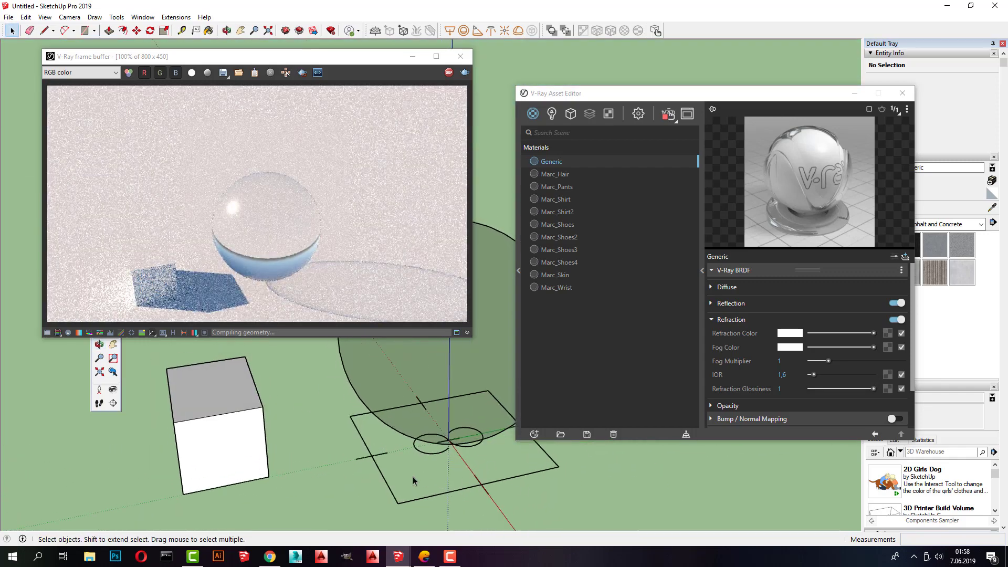
mouse_move(412, 476)
middle_mouse_down()
mouse_move(472, 414)
mouse_move(439, 405)
middle_mouse_up()
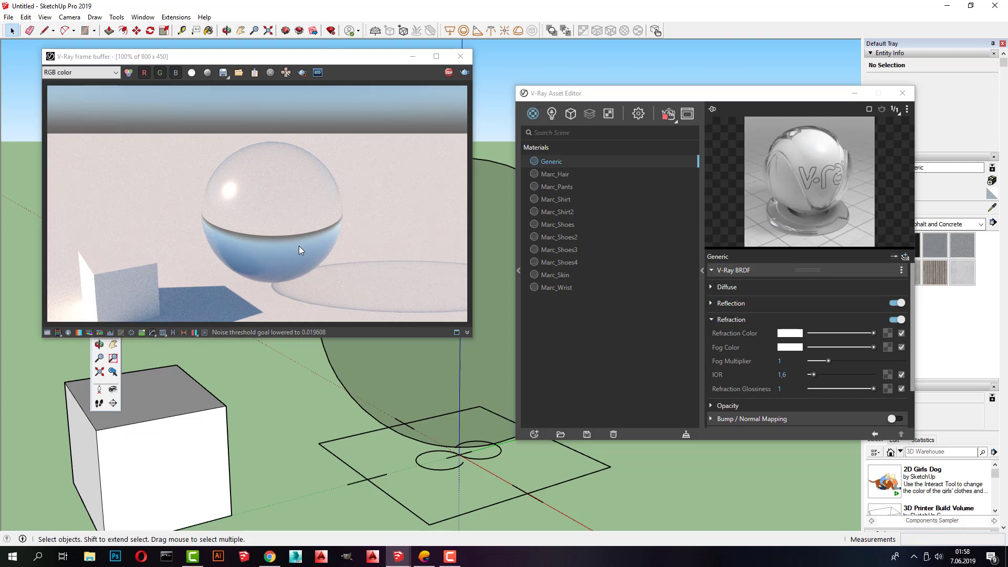
- Set the glass material's fog colour to red
left_click(784, 347)
left_click_drag(456, 210, 462, 200)
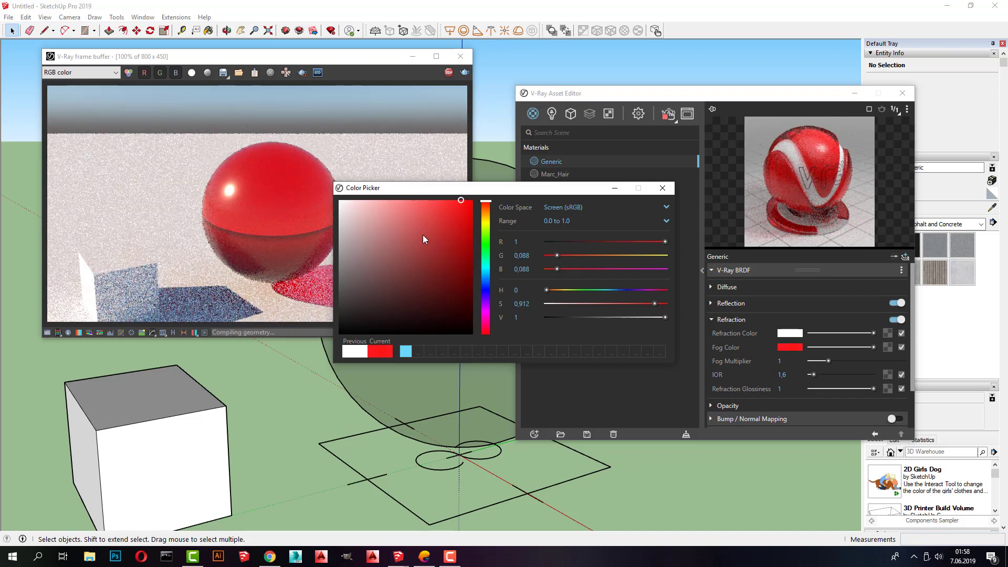
left_click(662, 188)
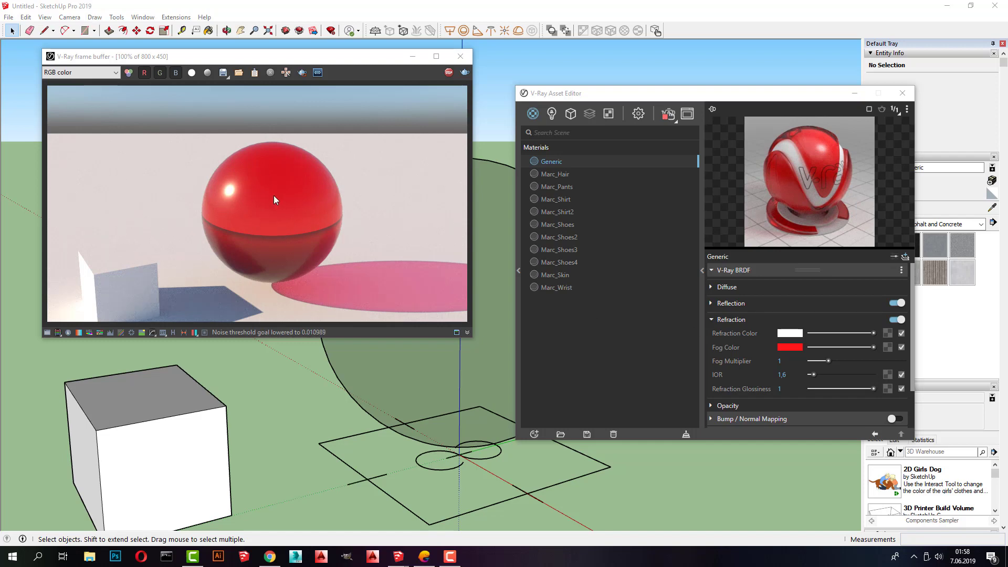
- Try a green fog colour, then settle on a deep blue fog
left_click(793, 348)
left_click(486, 237)
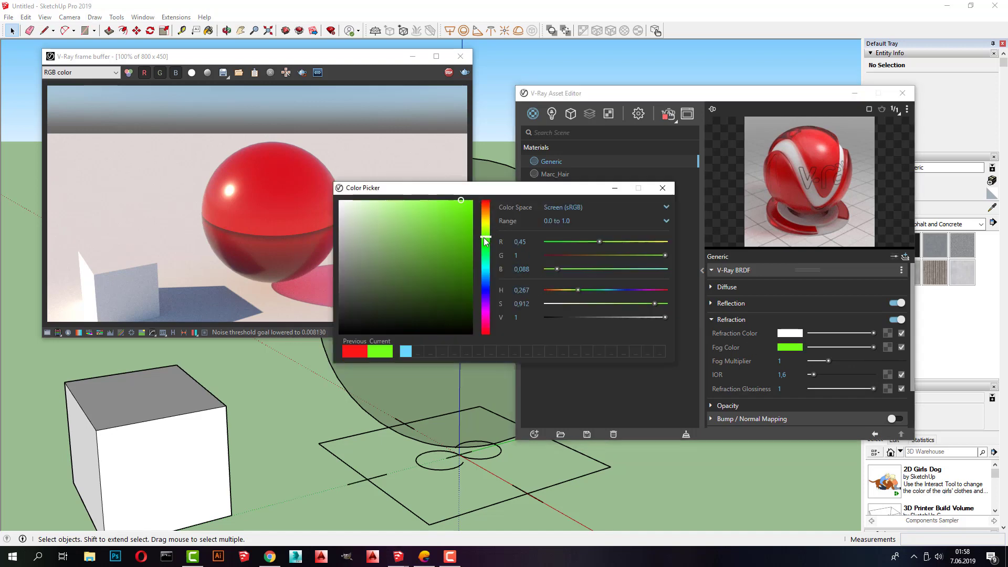
left_click(438, 219)
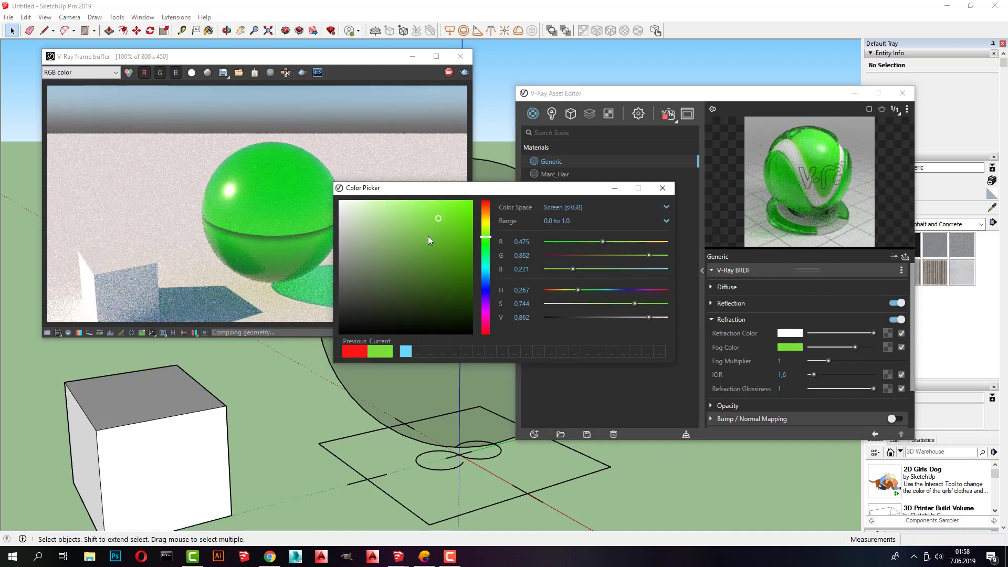
left_click(413, 218)
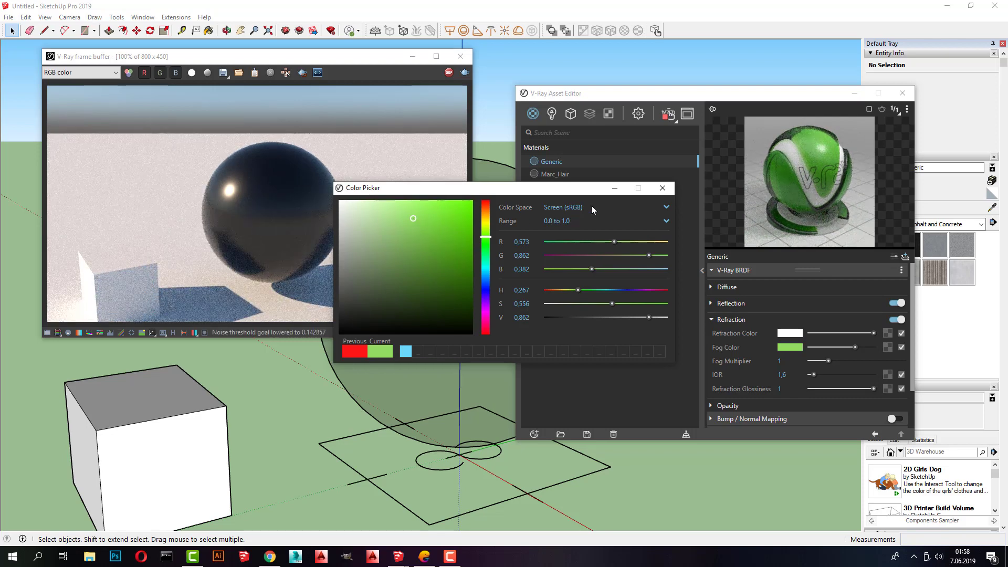
left_click(486, 283)
left_click(442, 221)
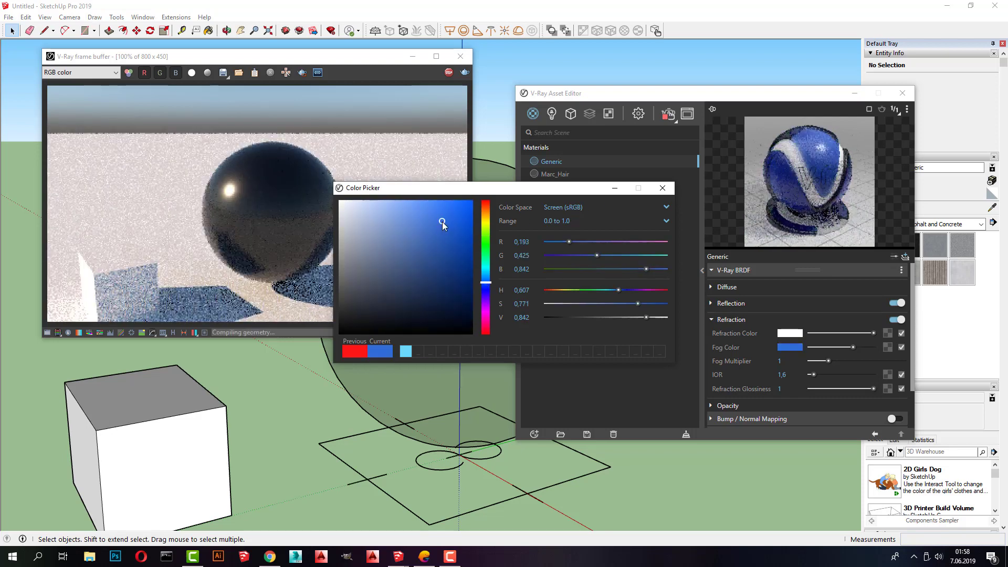
left_click(661, 193)
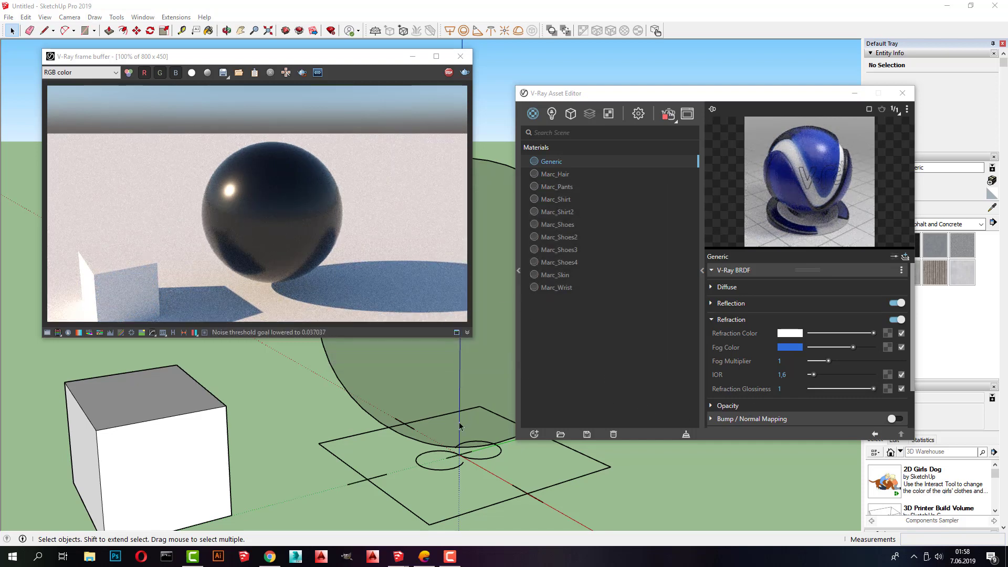
- Scale the sphere group up much larger and explode it into loose geometry
left_click(484, 353)
scroll(283, 441, "down", 3)
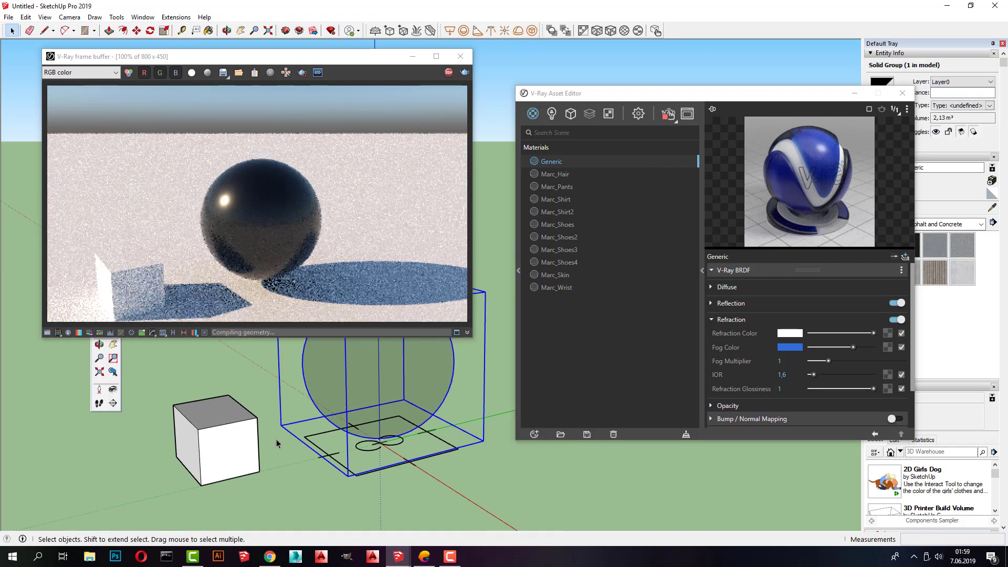
scroll(276, 444, "down", 5)
key("s")
mouse_move(370, 361)
left_mouse_down()
mouse_move(450, 342)
mouse_move(439, 355)
left_mouse_up()
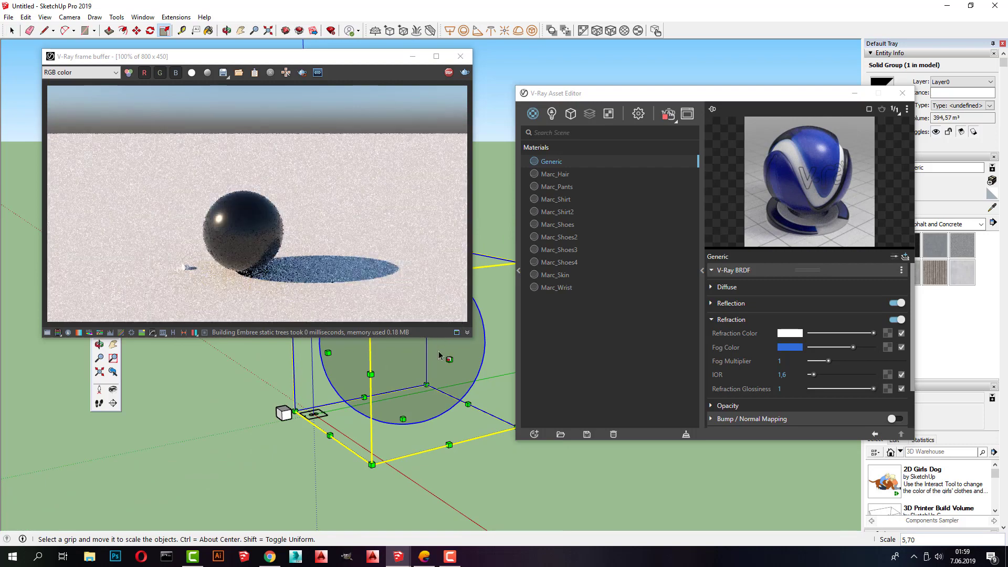
scroll(410, 399, "up", 2)
scroll(393, 425, "up", 2)
key("space")
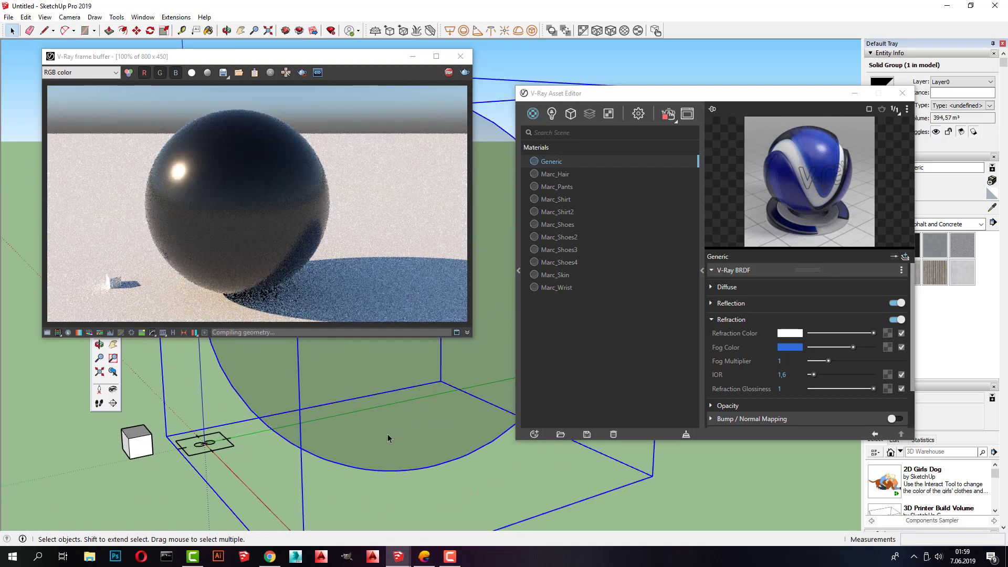
right_click(387, 438)
key("Escape")
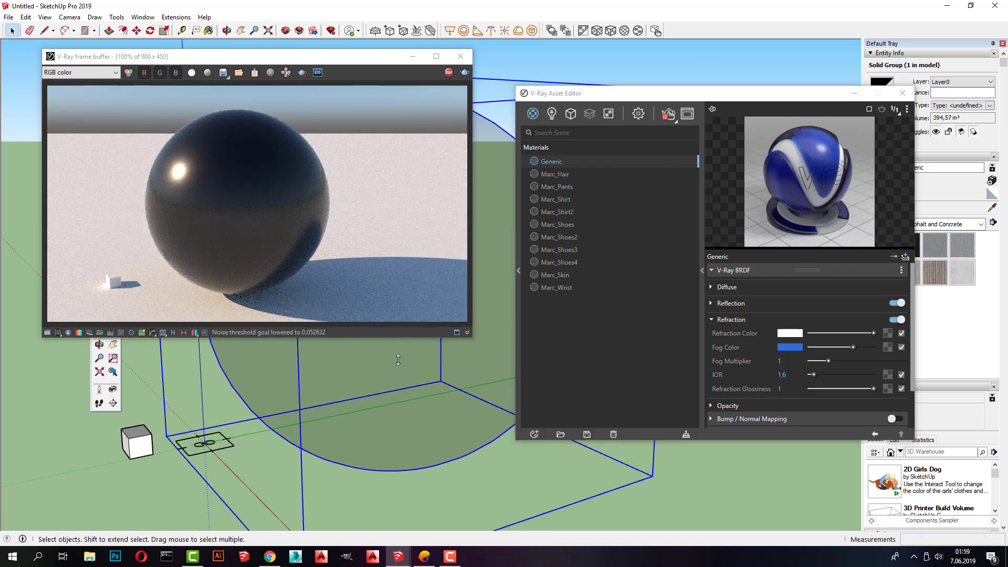
left_click(464, 472)
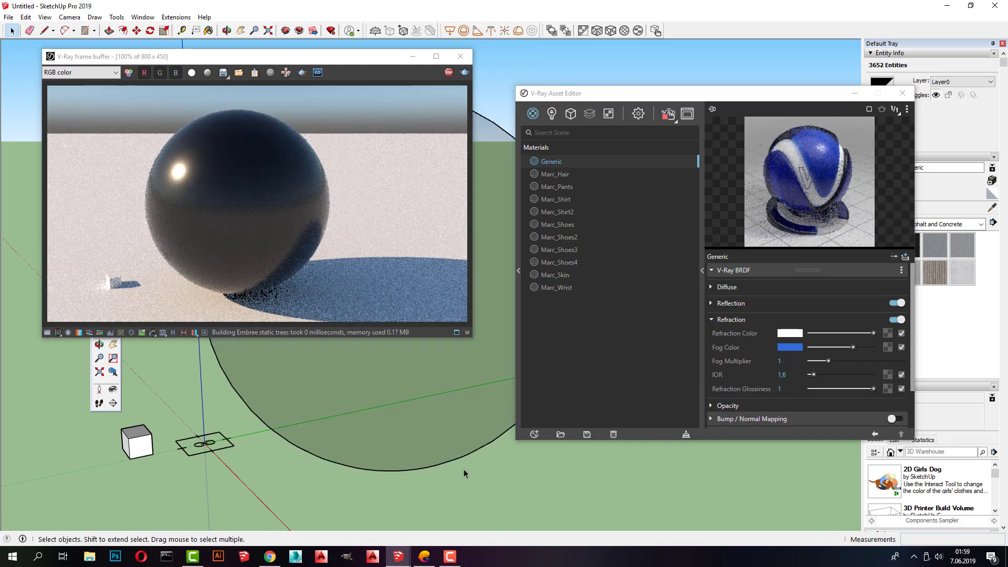
- Undo the enlargement to shrink the sphere back, and frame the sphere and cube closer
mouse_move(331, 417)
middle_mouse_down()
mouse_move(374, 395)
mouse_move(358, 406)
middle_mouse_up()
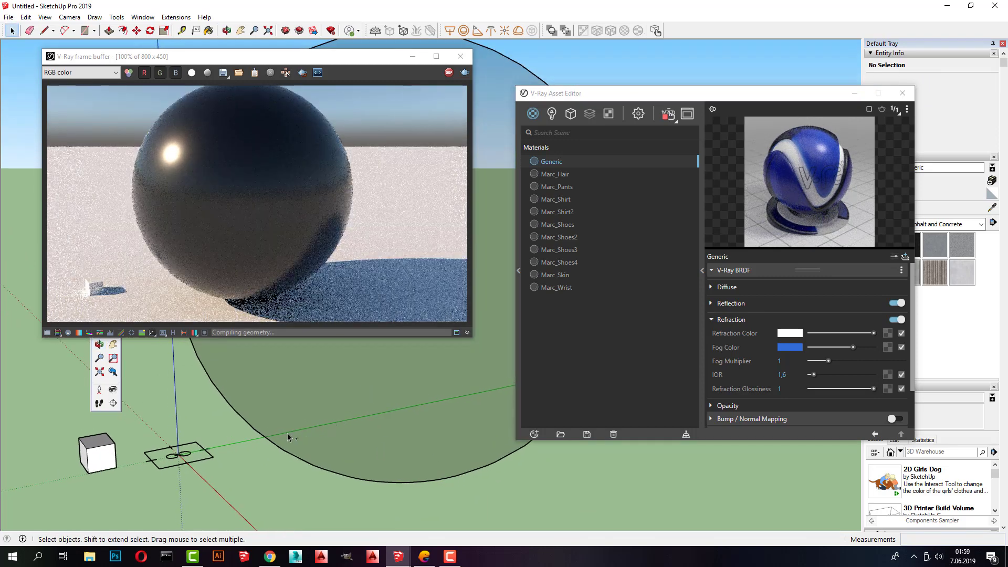
left_click(323, 446)
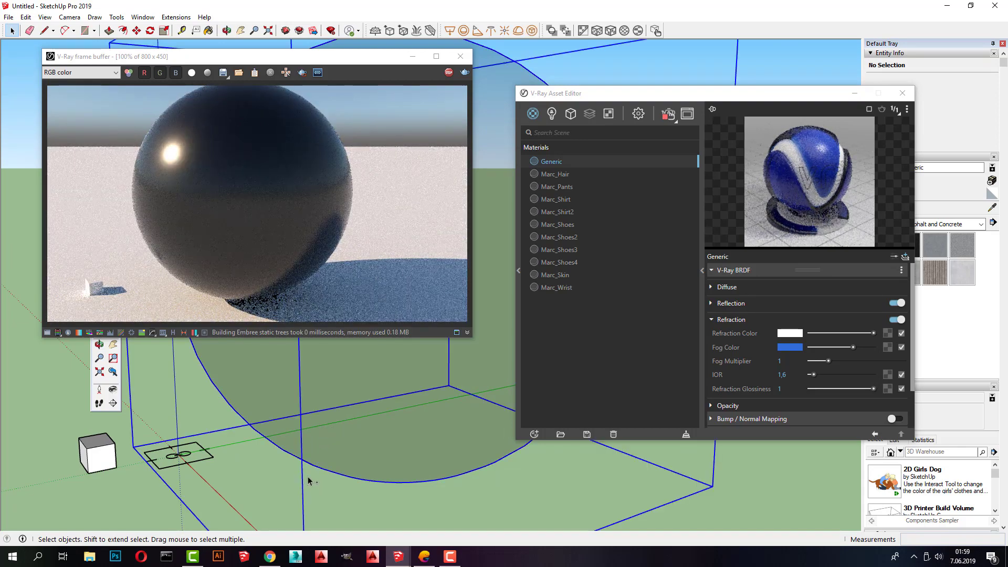
key("ctrl+z")
scroll(102, 484, "up", 3)
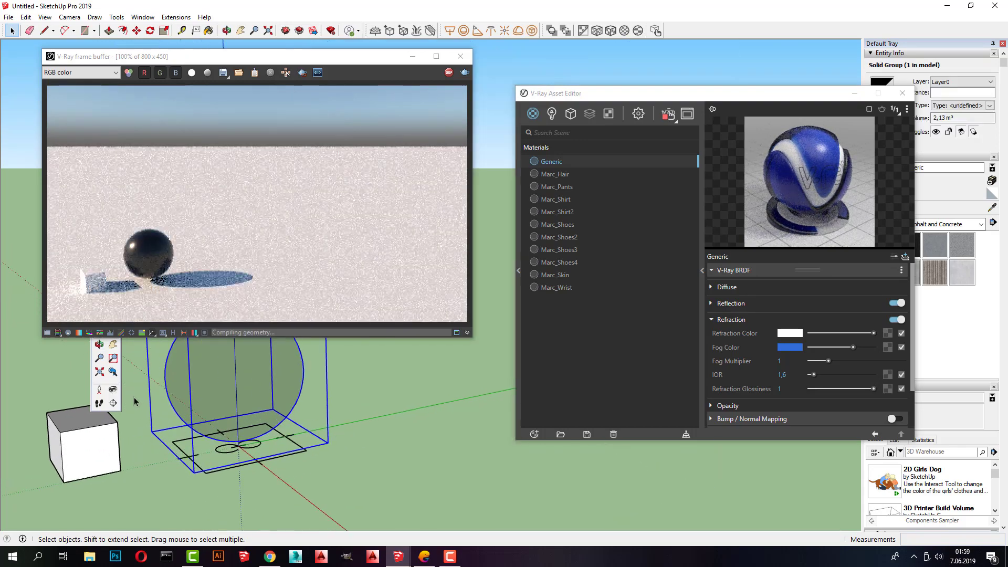
scroll(135, 402, "up", 3)
middle_click_drag(135, 402, 184, 440)
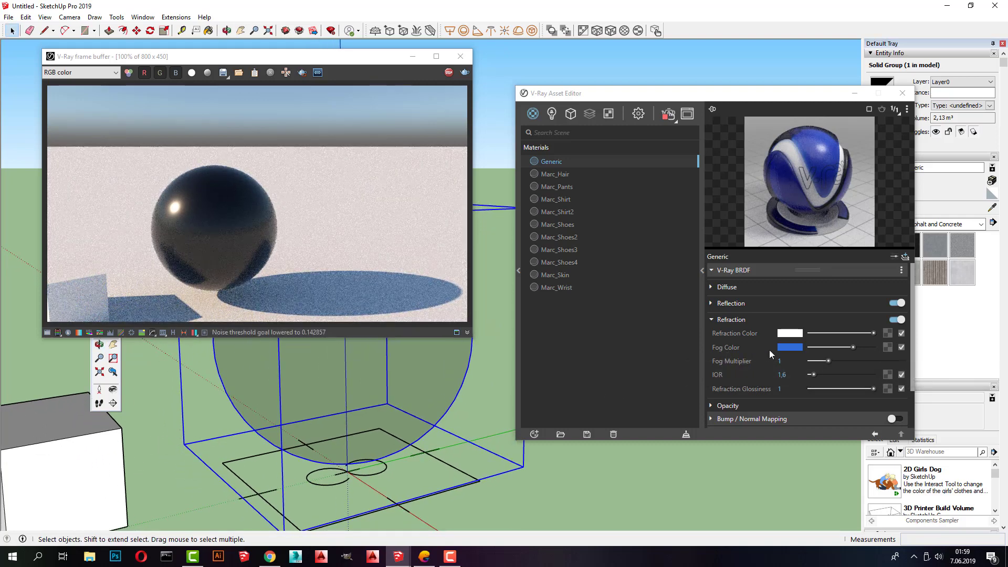
- Set the glass fog multiplier to 0.008, leaving the blue fog colour unchanged
left_click(788, 346)
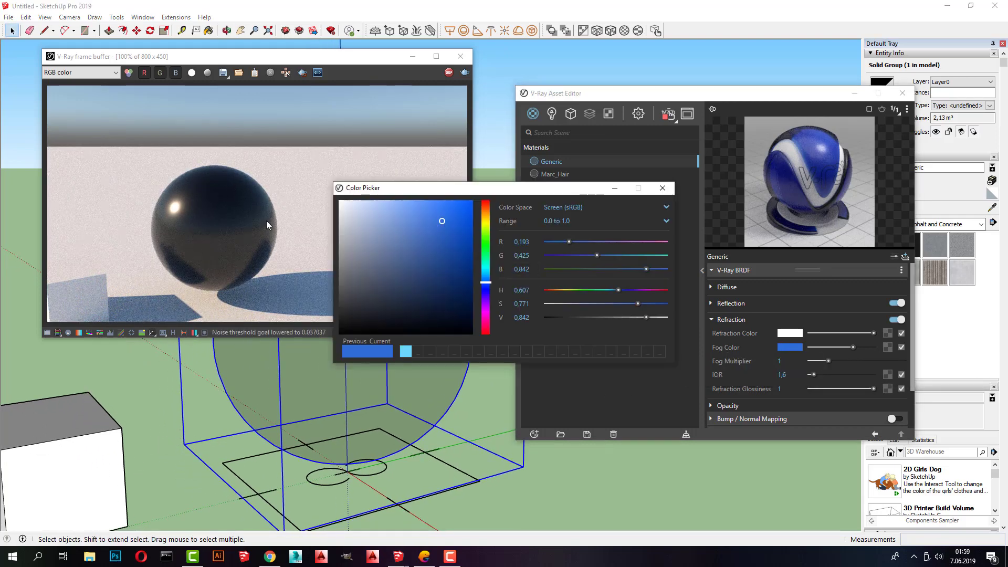
left_click(662, 188)
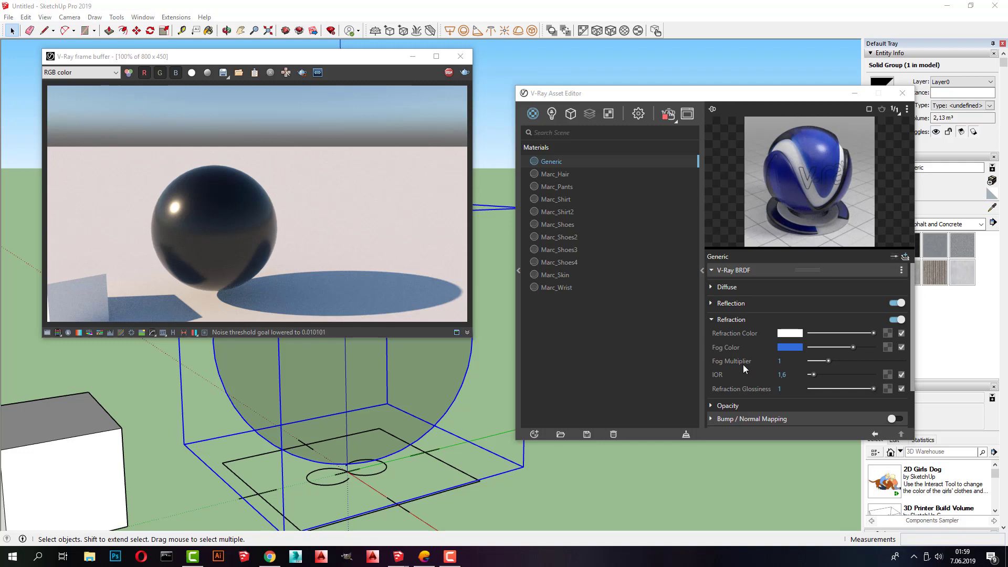
left_click_drag(824, 360, 813, 362)
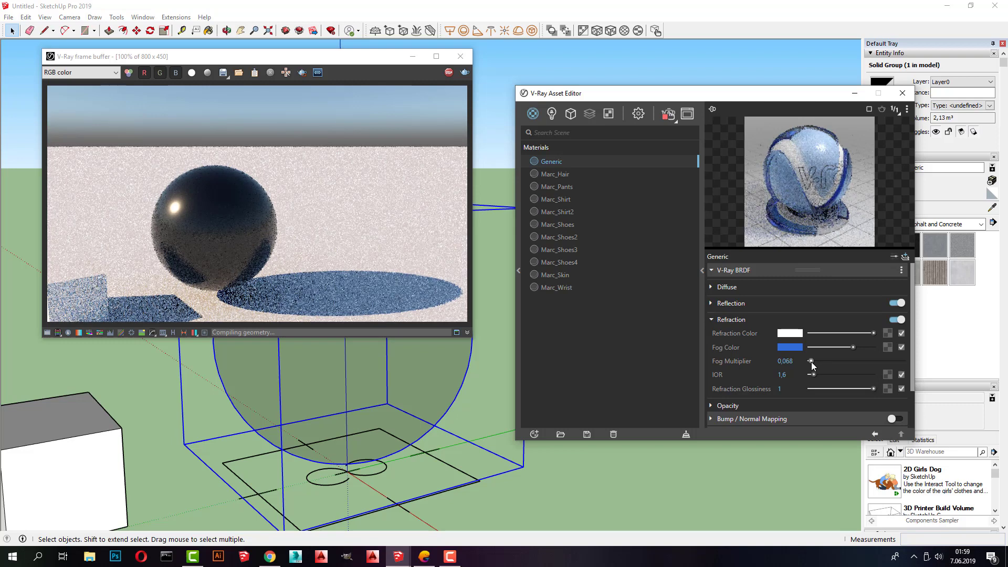
left_click_drag(811, 361, 810, 361)
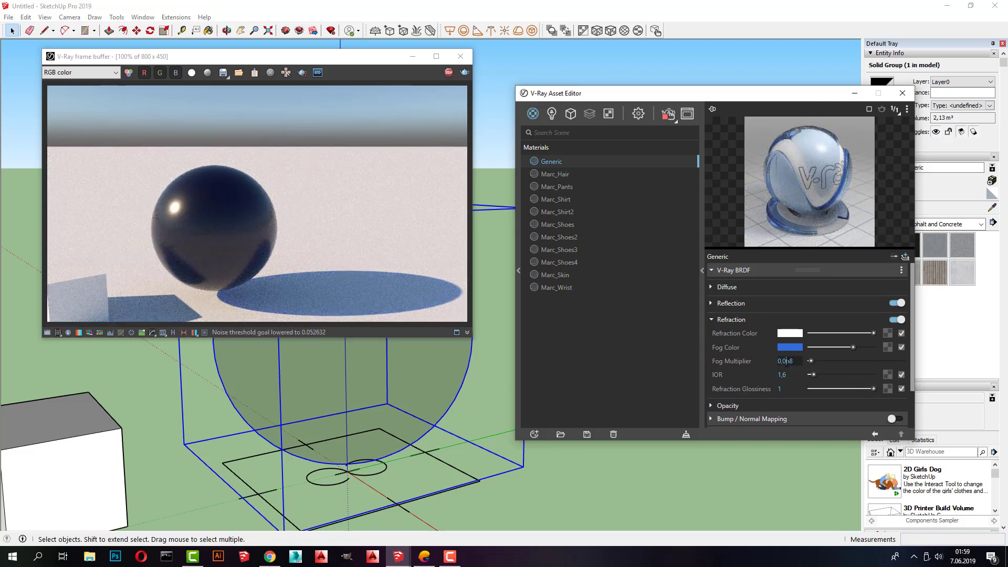
type("0")
key("Return")
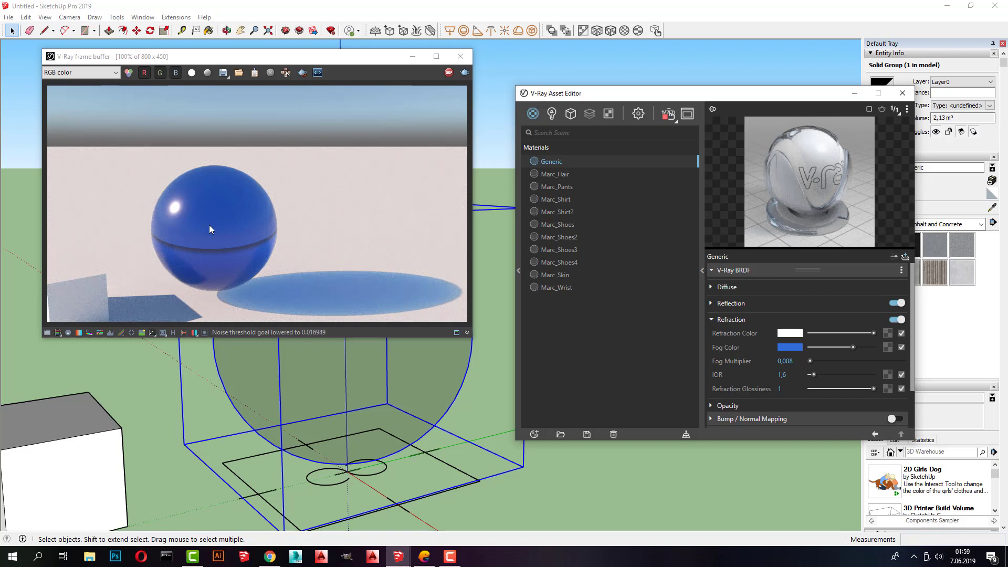
- Draw a small rectangle on the ground and push/pull it 0.06 m into a box
scroll(294, 399, "down", 3)
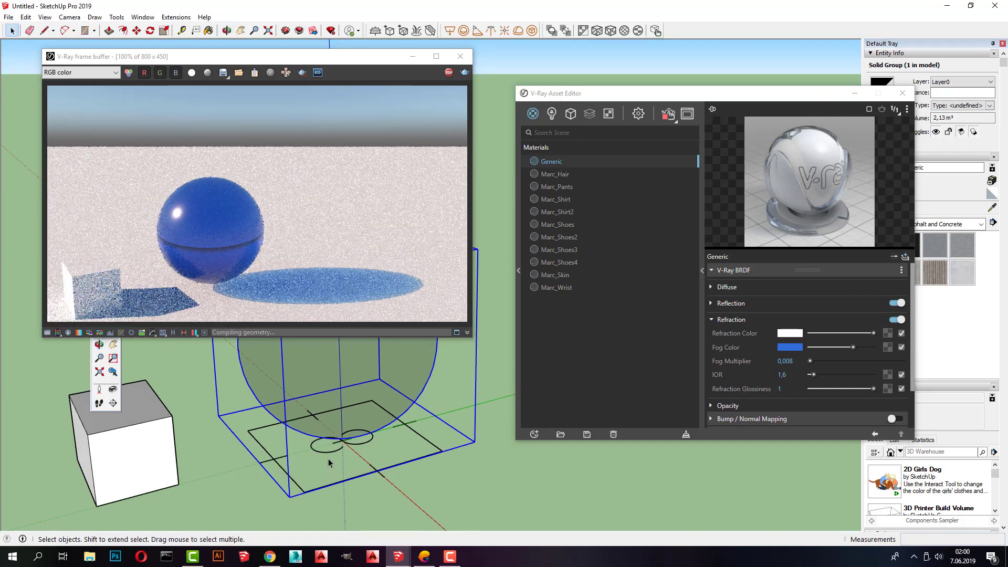
scroll(371, 493, "up", 2)
key("r")
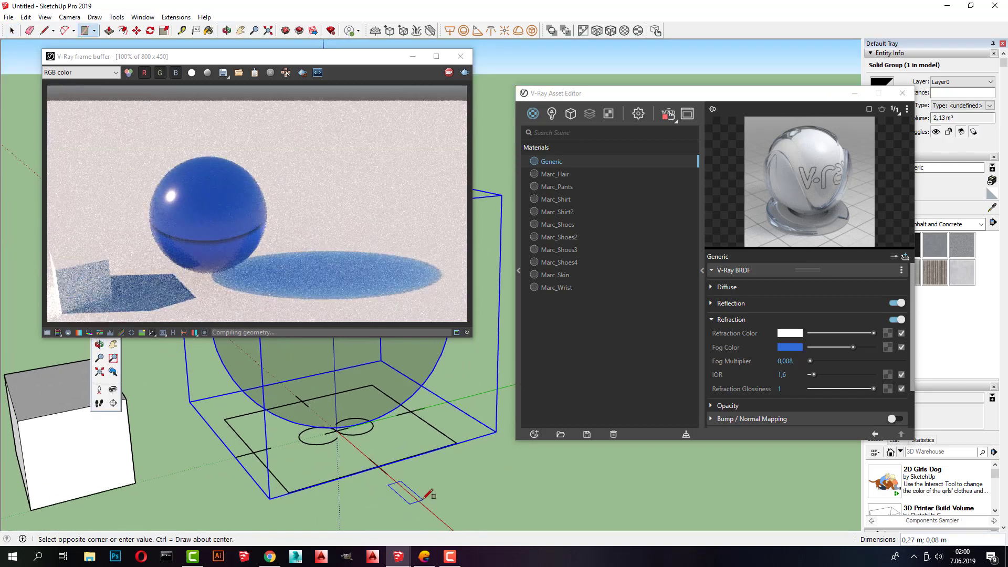
key("space")
key("p")
left_click(406, 488)
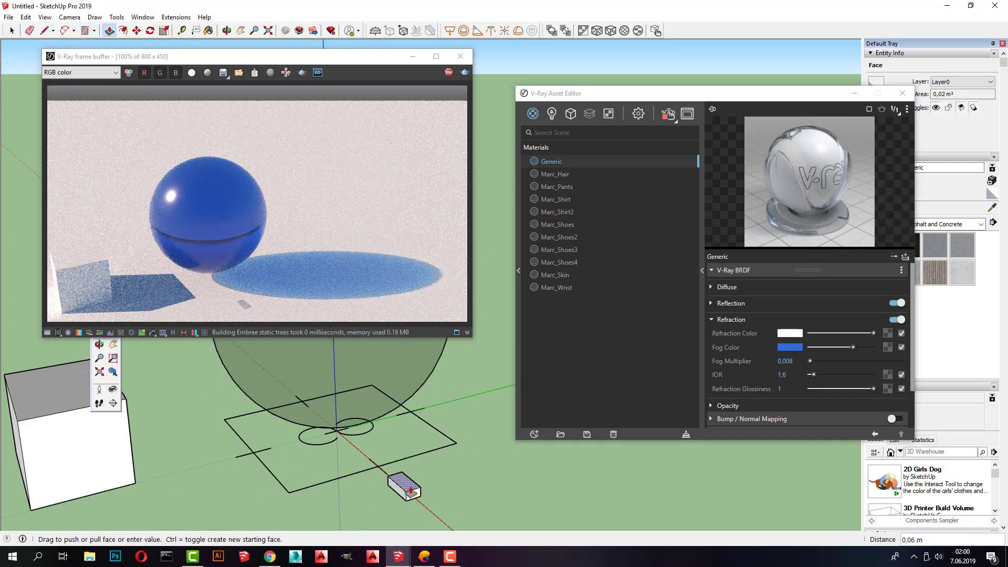
key("space")
- Paint the small box with the Generic glass material
triple_click(414, 494)
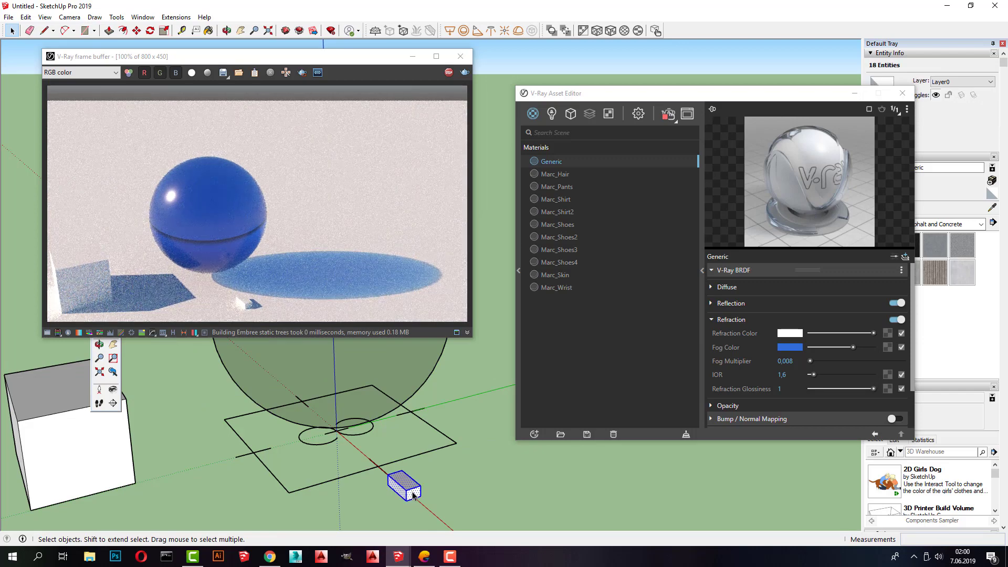
key("b")
left_click(414, 488)
scroll(414, 485, "up", 2)
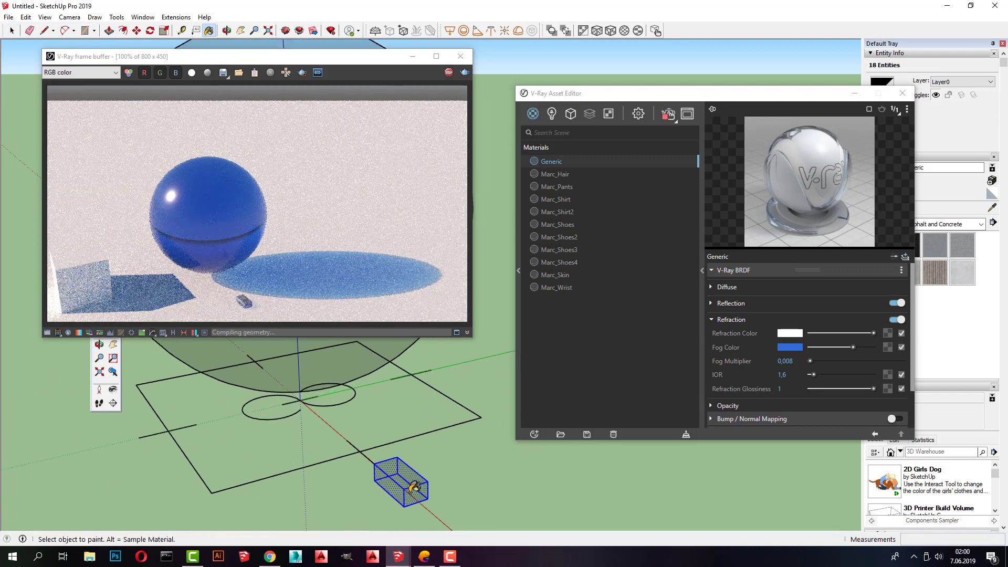
scroll(412, 483, "up", 2)
mouse_move(413, 483)
middle_mouse_down()
mouse_move(402, 407)
mouse_move(399, 452)
middle_mouse_up()
key("space")
- Make the small glass box into a group
right_click(392, 453)
left_click(426, 354)
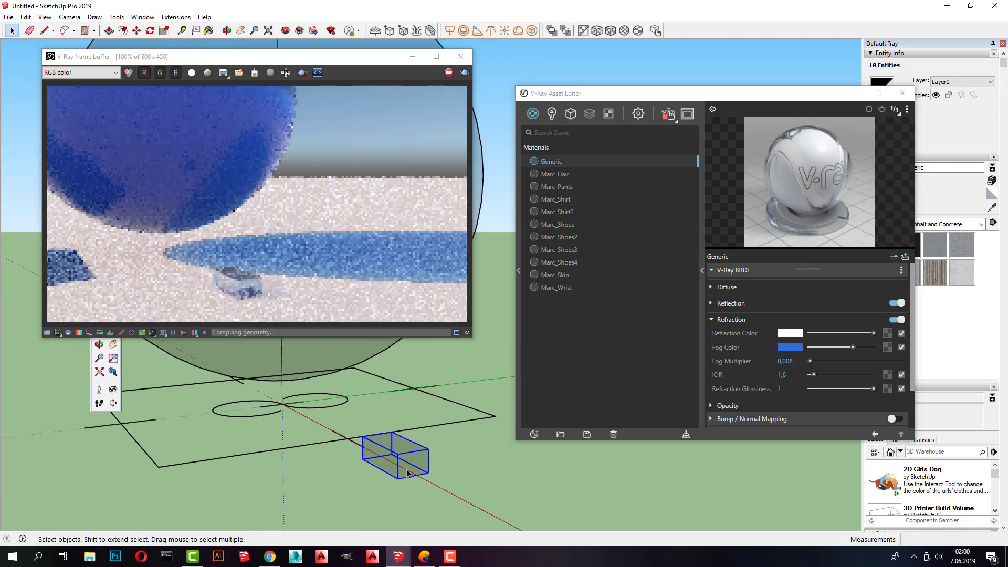
scroll(399, 454, "down", 2)
- Explode the sphere group into loose faces
left_click(331, 388)
right_click(331, 387)
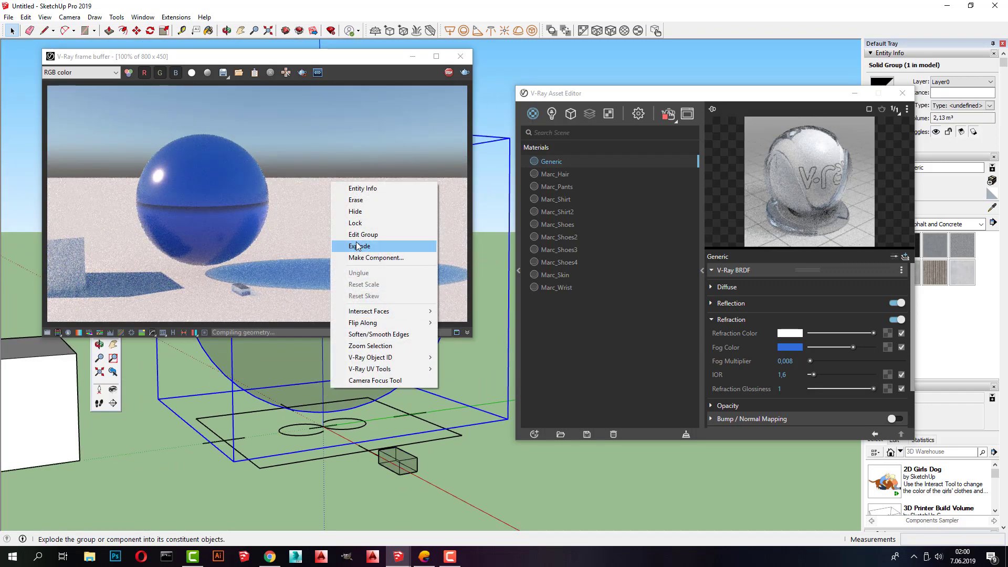
left_click(359, 246)
middle_click_drag(354, 385, 362, 388)
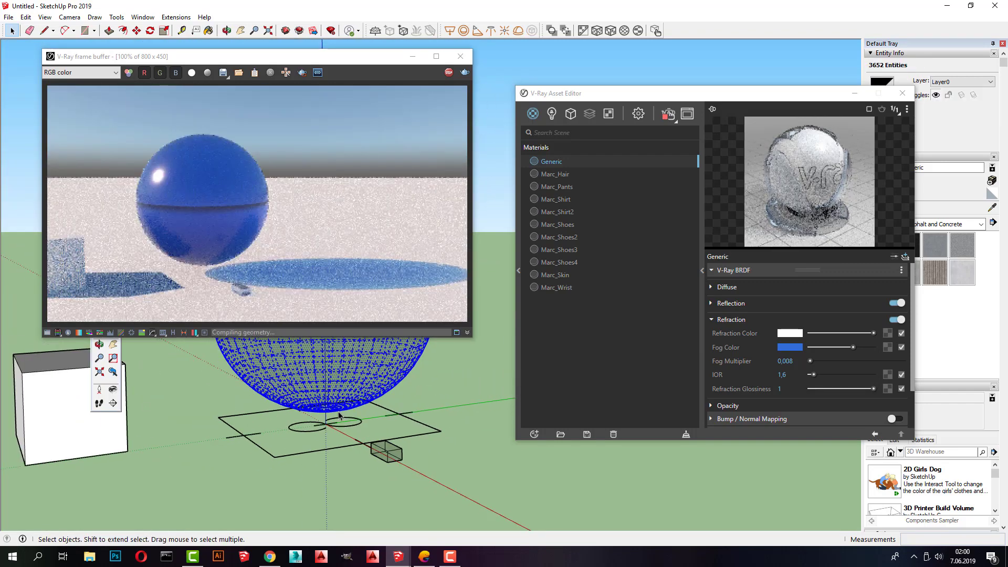
left_click_drag(353, 64, 239, 84)
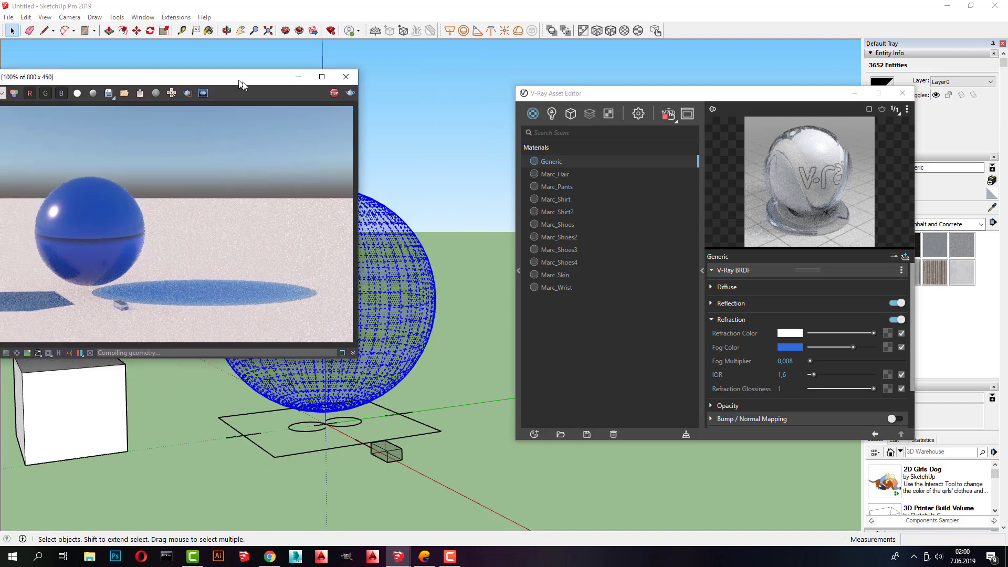
middle_click_drag(427, 192, 426, 235)
- Scale the sphere down to 0.11 of its size
key("s")
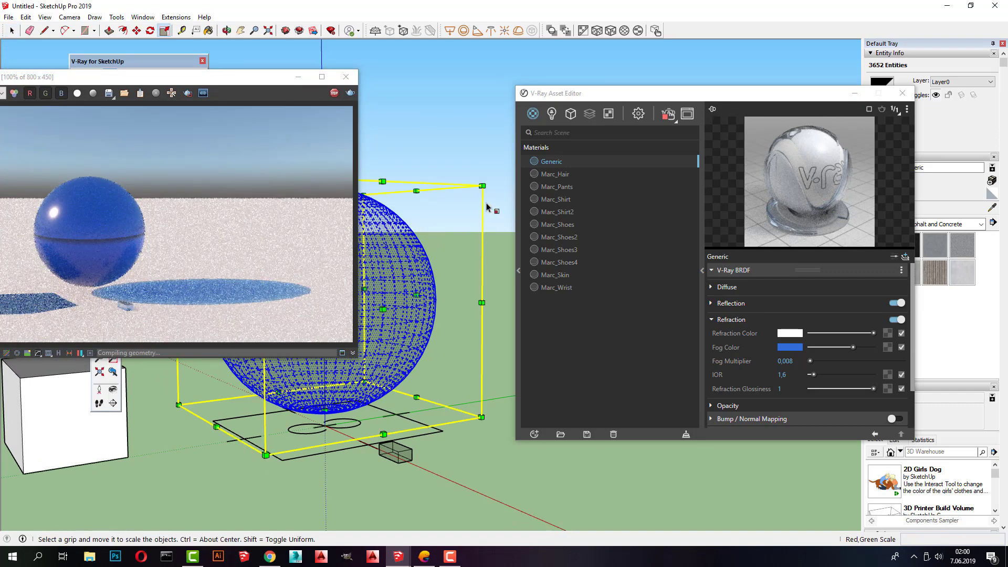
mouse_move(479, 184)
left_mouse_down()
mouse_move(344, 374)
mouse_move(213, 416)
left_mouse_up()
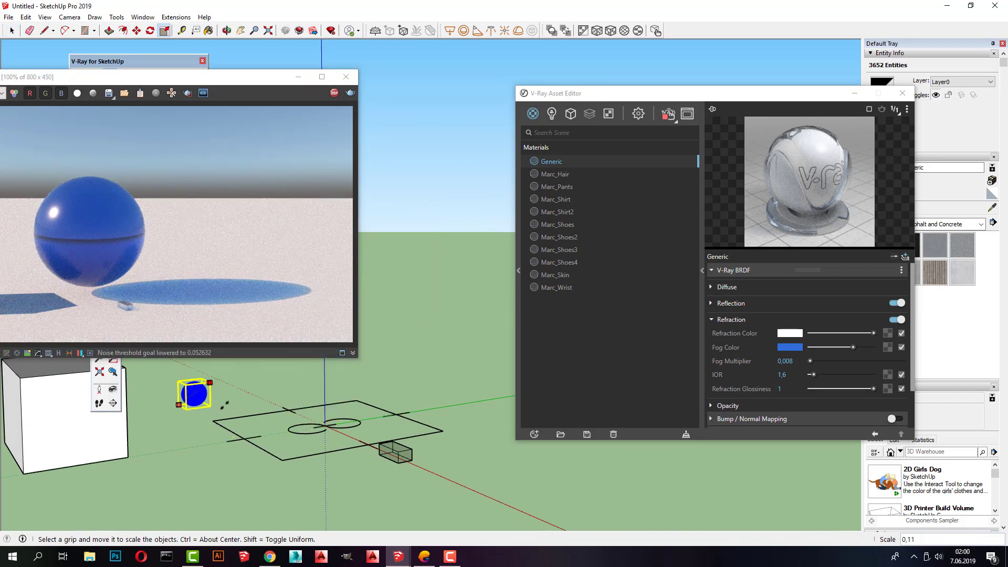
key("space")
scroll(173, 407, "up", 4)
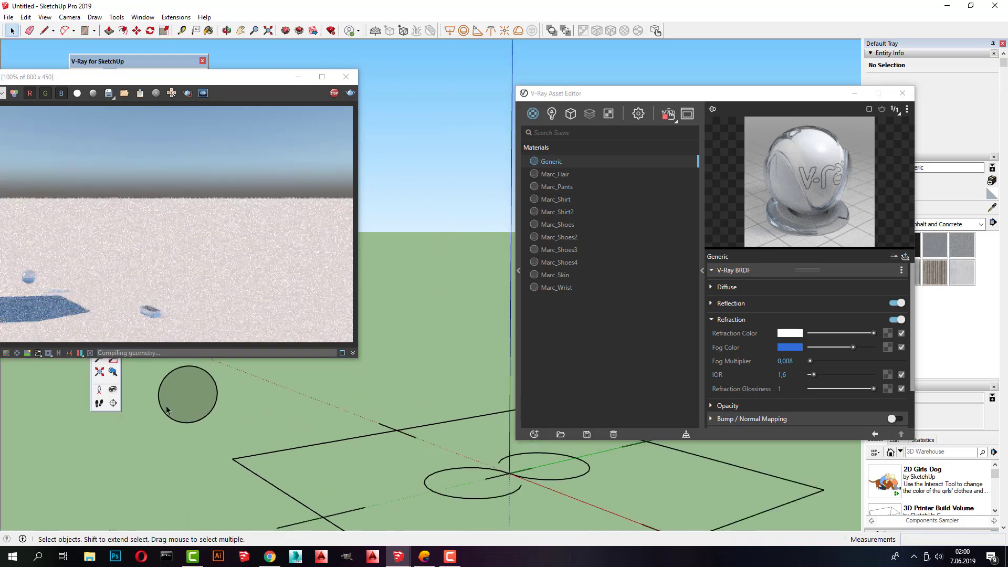
scroll(166, 408, "up", 2)
scroll(182, 389, "up", 2)
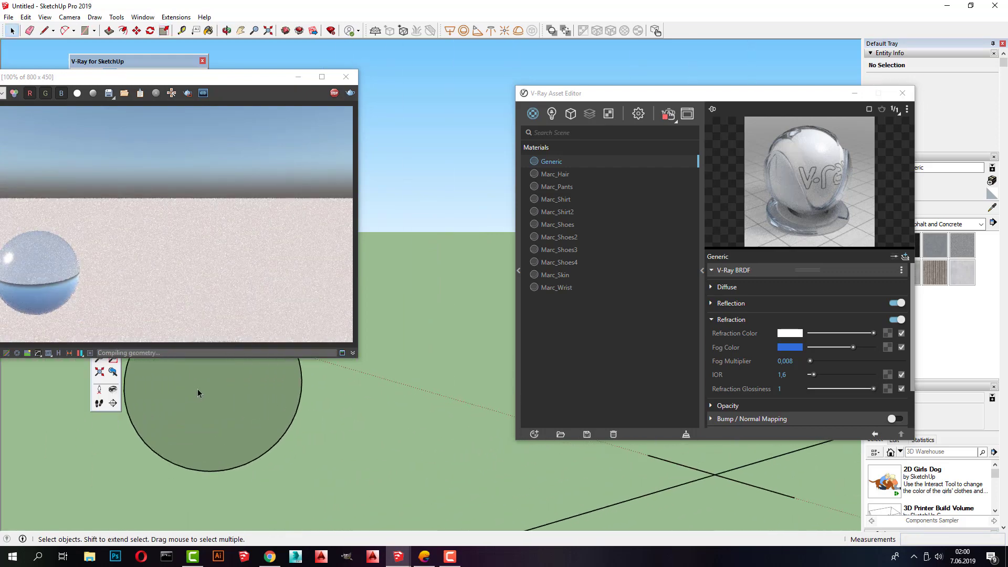
- Raise the fog multiplier to 0.265 and scale the sphere down further by 0.31
left_click_drag(219, 83, 317, 84)
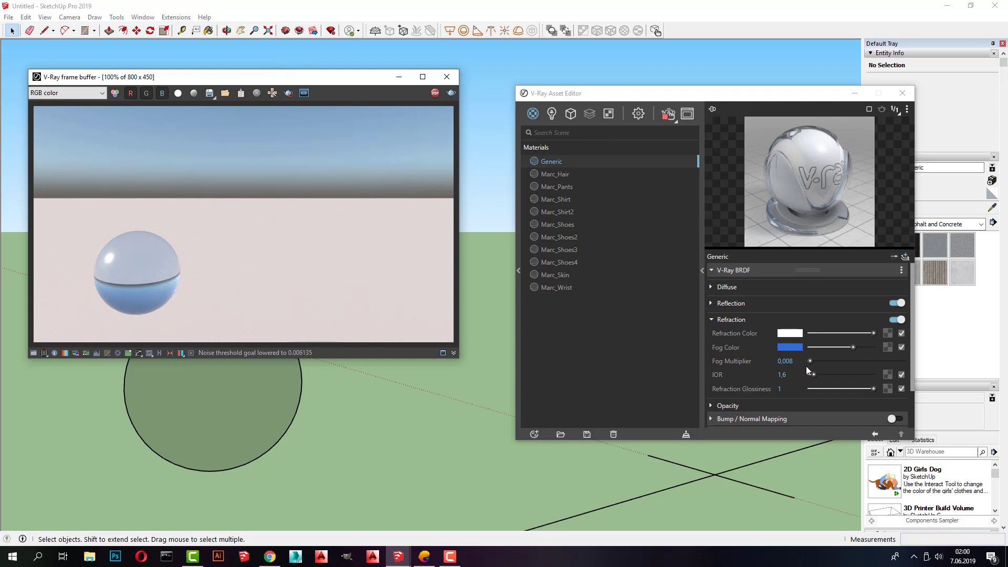
left_click_drag(810, 363, 815, 362)
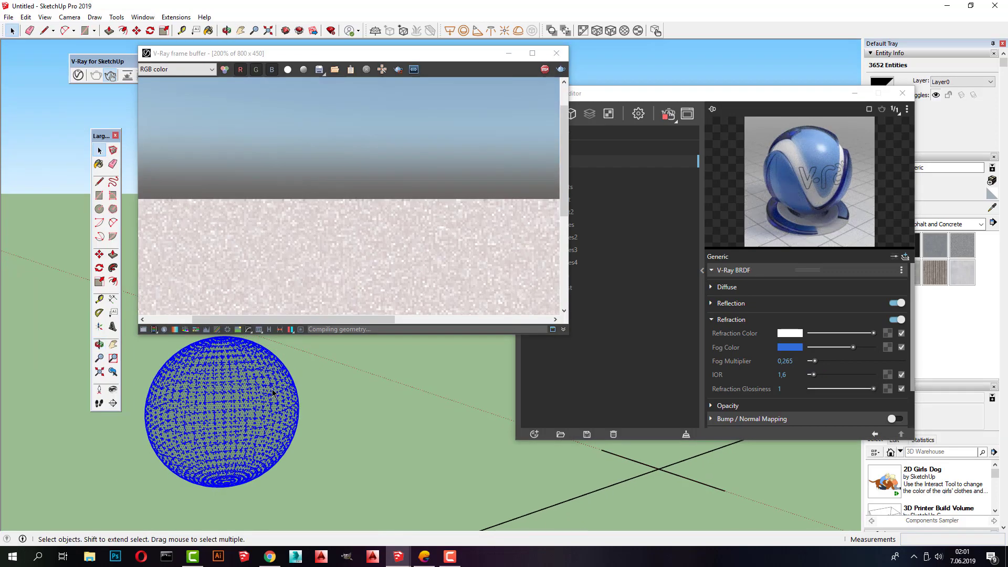
left_click_drag(324, 341, 189, 435)
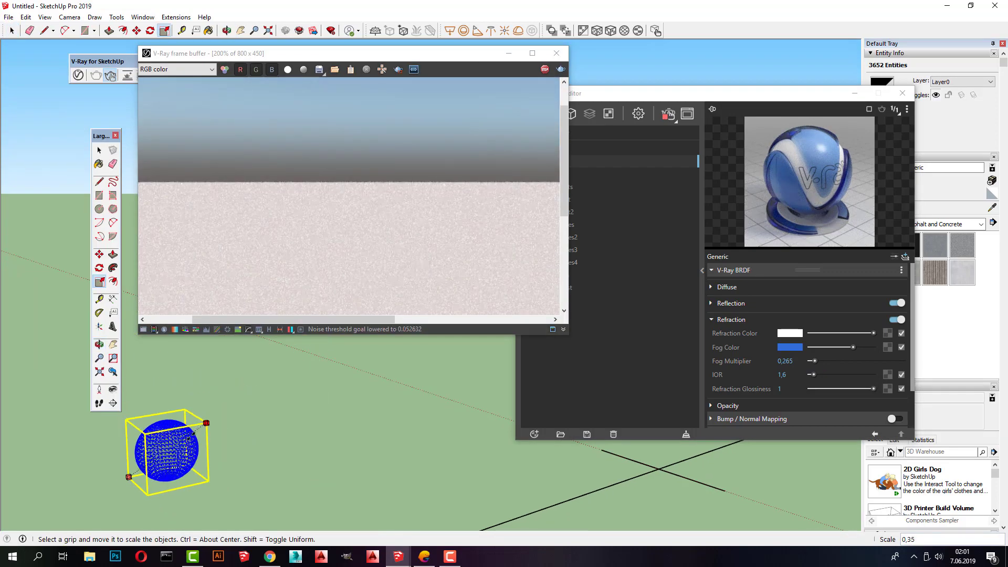
scroll(311, 208, "down", 3)
scroll(310, 209, "up", 3)
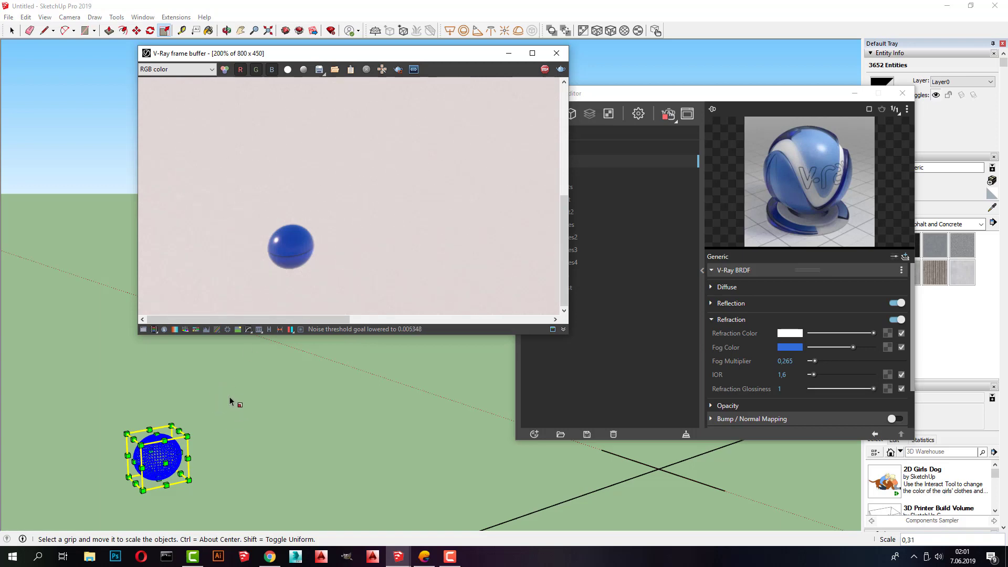
- Stop the interactive render and navigate the view to find the stray box near the origin
left_click(544, 68)
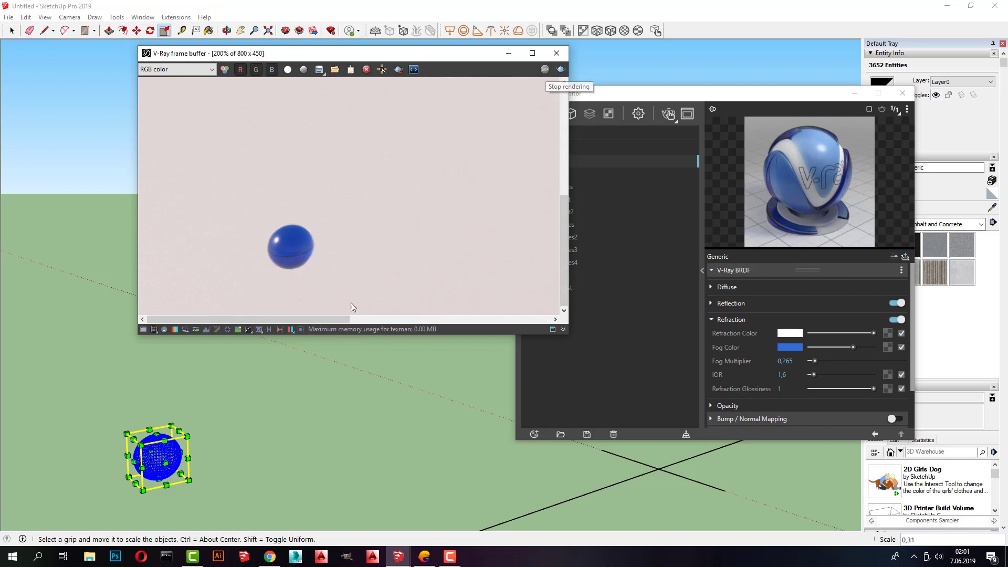
key("o")
key("space")
scroll(258, 441, "up", 2)
scroll(258, 441, "up", 2)
scroll(258, 430, "up", 3)
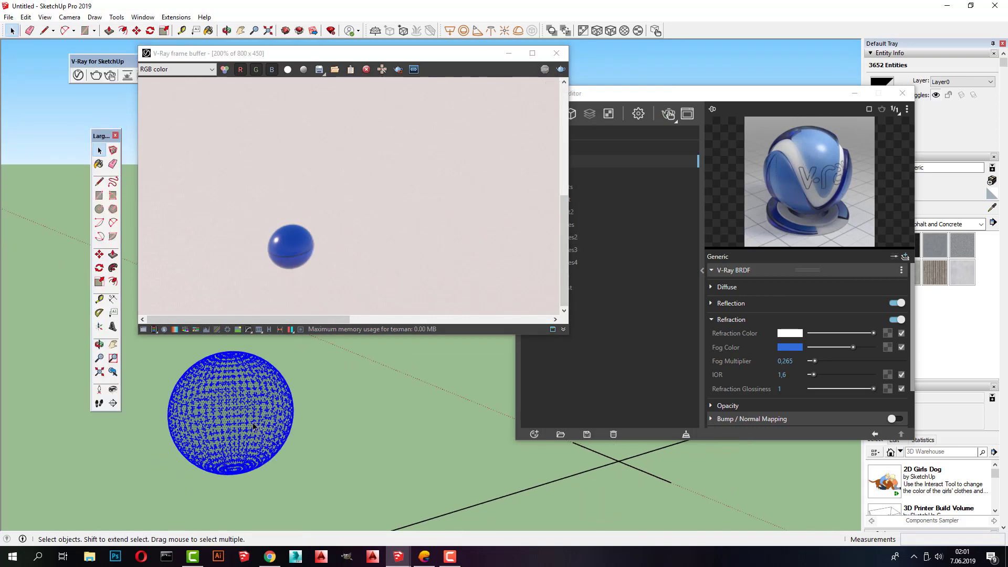
middle_click_drag(259, 422, 263, 432)
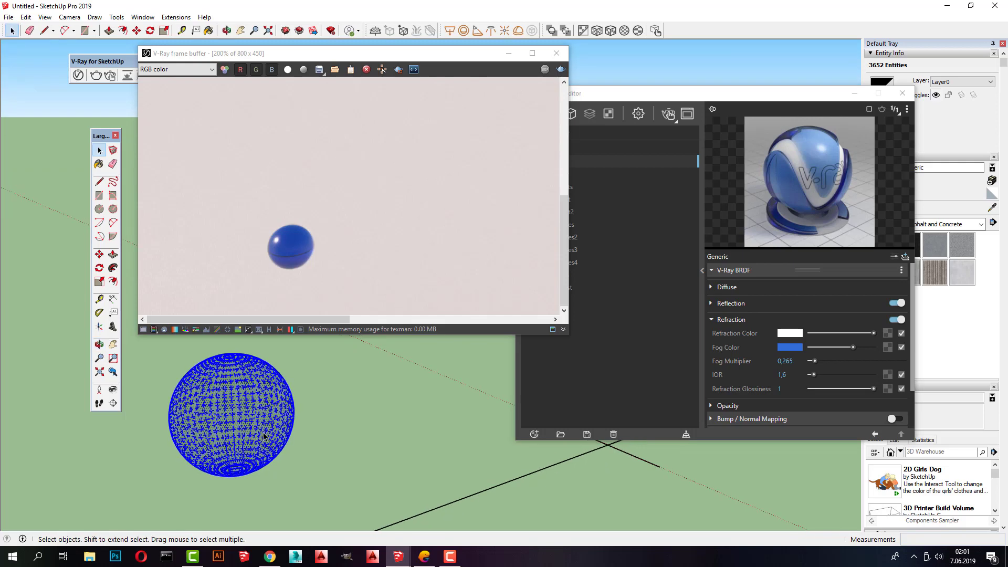
scroll(263, 432, "up", 3)
scroll(272, 420, "down", 3)
scroll(272, 419, "down", 2)
left_click(272, 419)
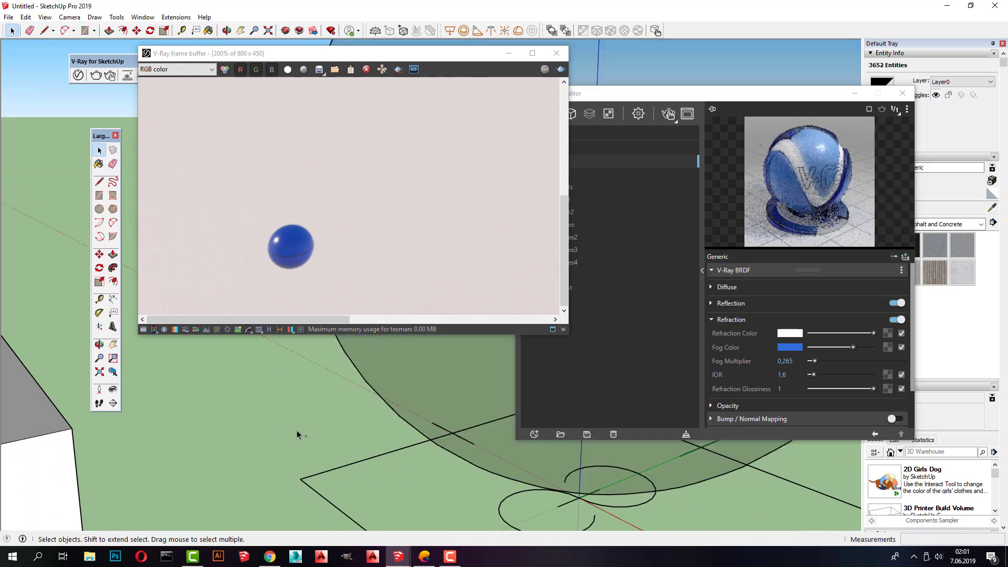
scroll(297, 429, "down", 3)
scroll(383, 495, "down", 3)
scroll(454, 503, "down", 2)
- Delete the small stray box near the origin and restart the V-Ray interactive render
left_click(465, 498)
scroll(465, 499, "down", 2)
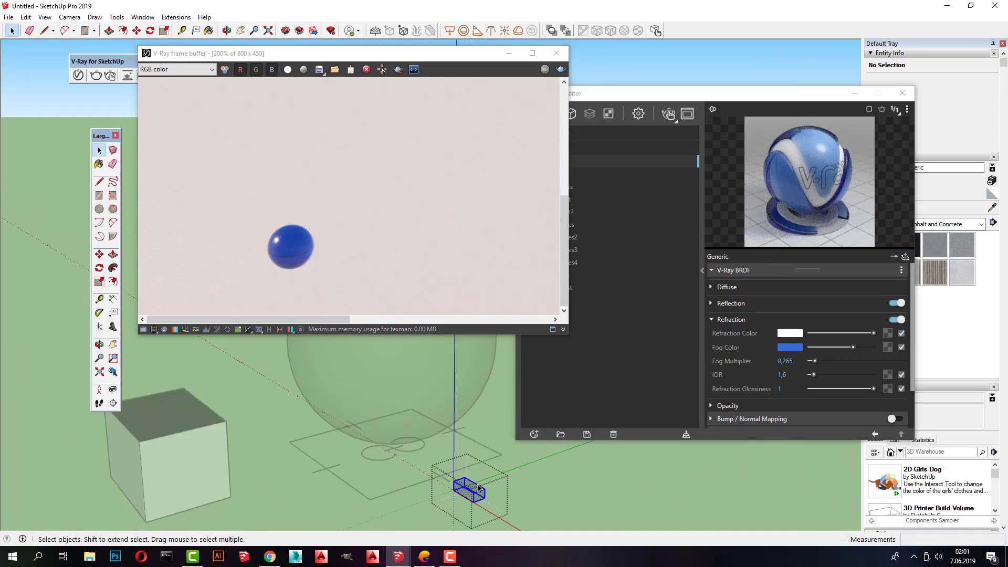
left_click(593, 491)
left_click(468, 490)
key("Delete")
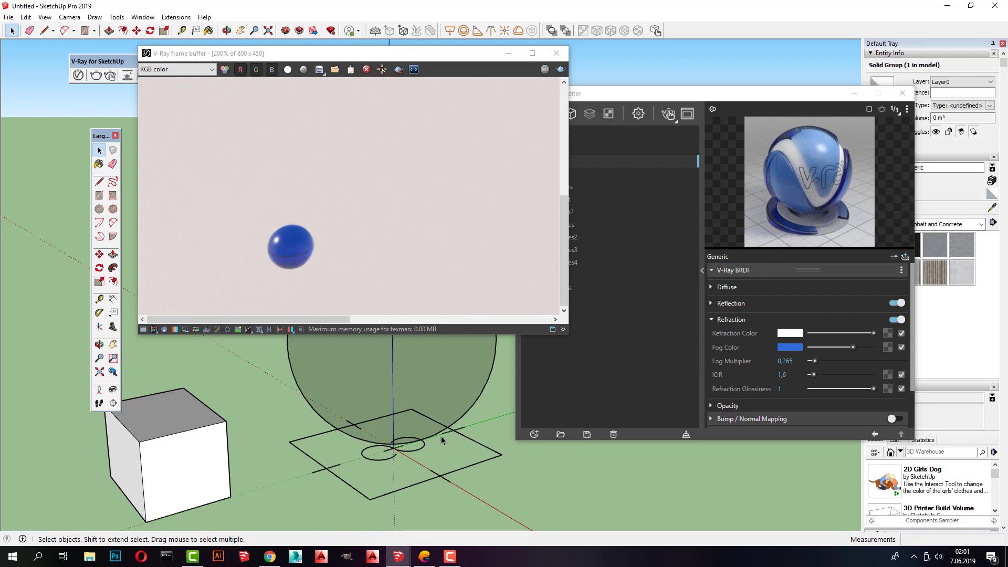
left_click(556, 53)
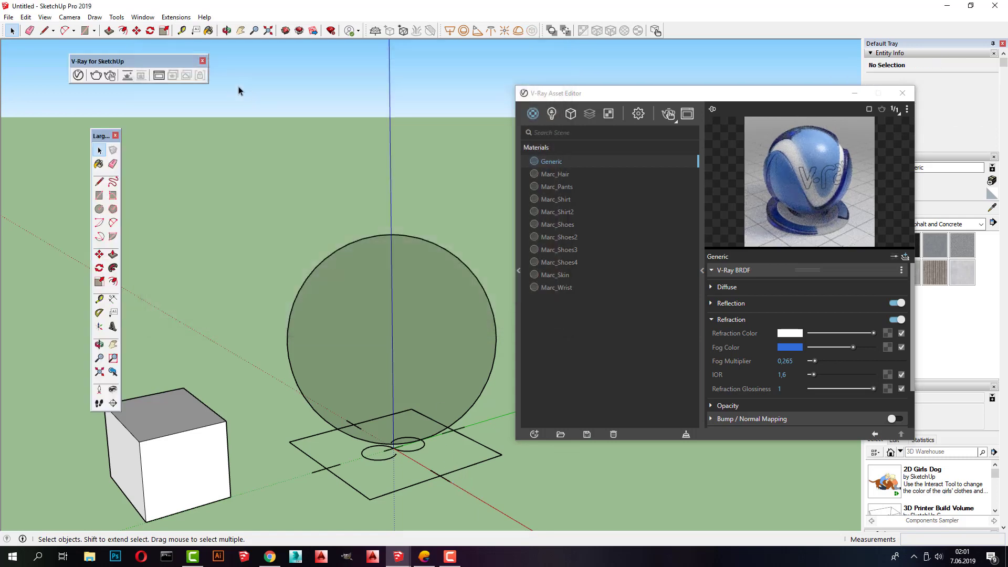
left_click(111, 75)
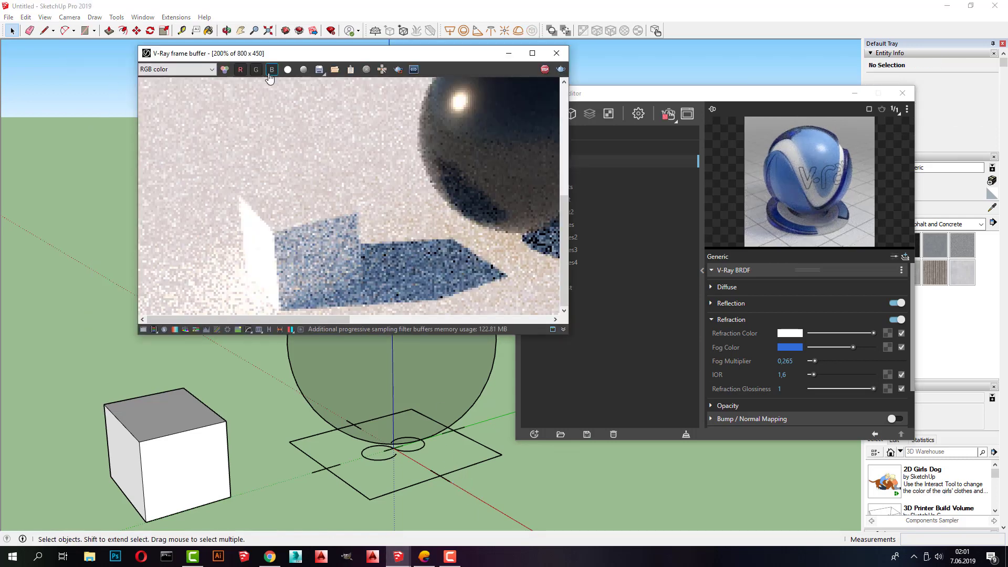
- Zoom the V-Ray frame buffer from 200% to 100% to view the finished render
scroll(389, 232, "down", 2)
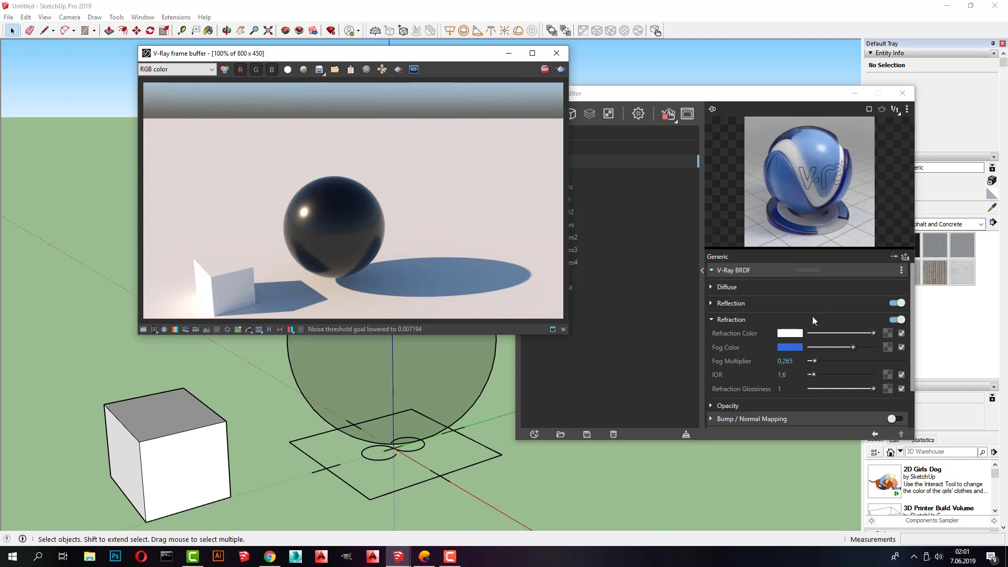
- Set the sphere glass fog multiplier to 0,012 and desaturate its fog colour to white
left_click_drag(850, 347, 877, 348)
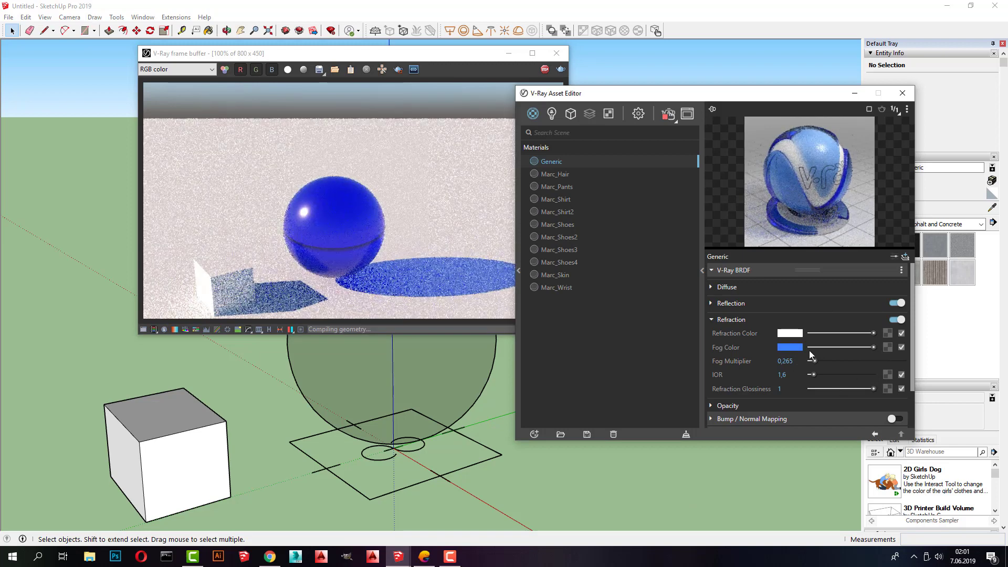
left_click_drag(814, 362, 810, 362)
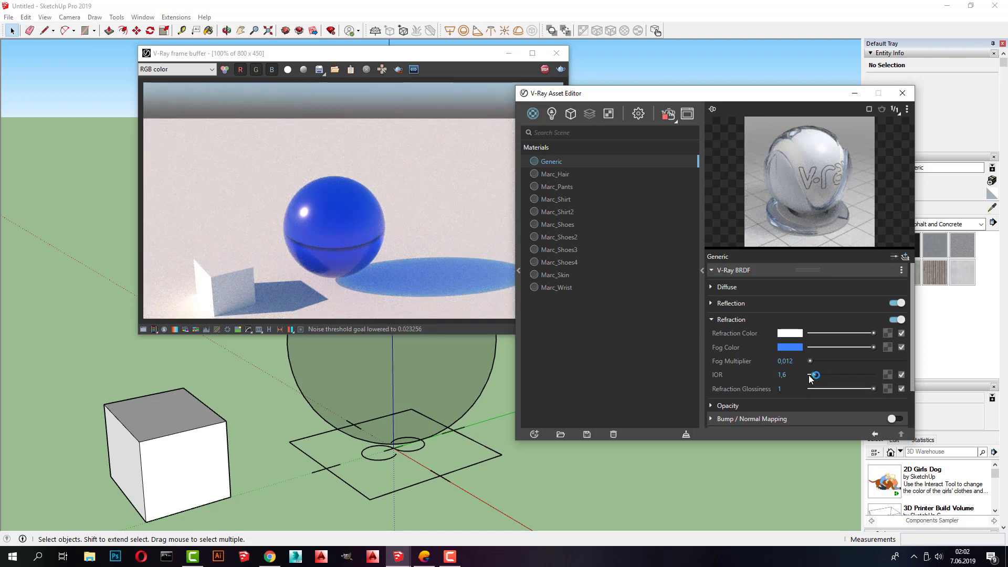
left_click(771, 347)
left_click_drag(643, 303, 546, 304)
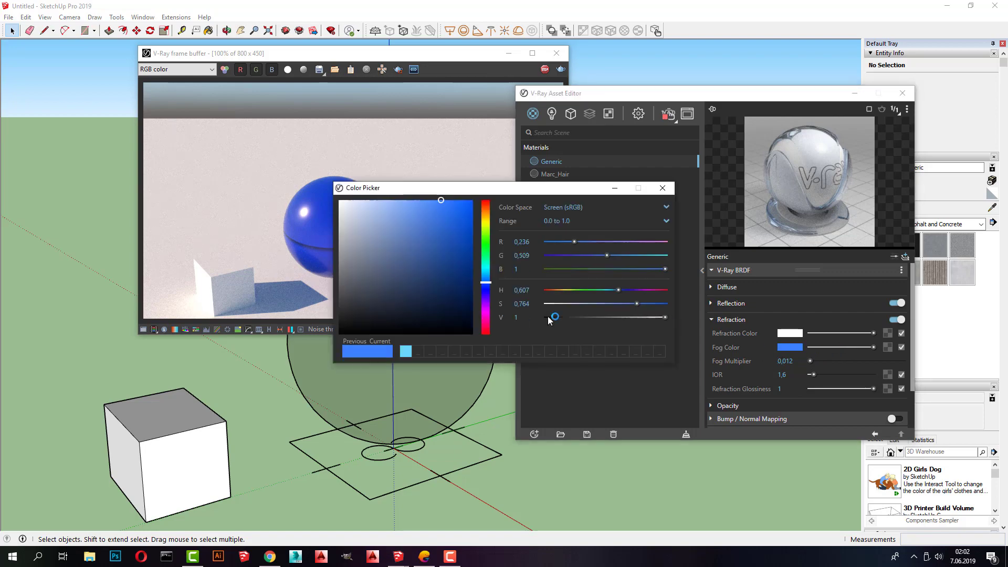
left_click(661, 187)
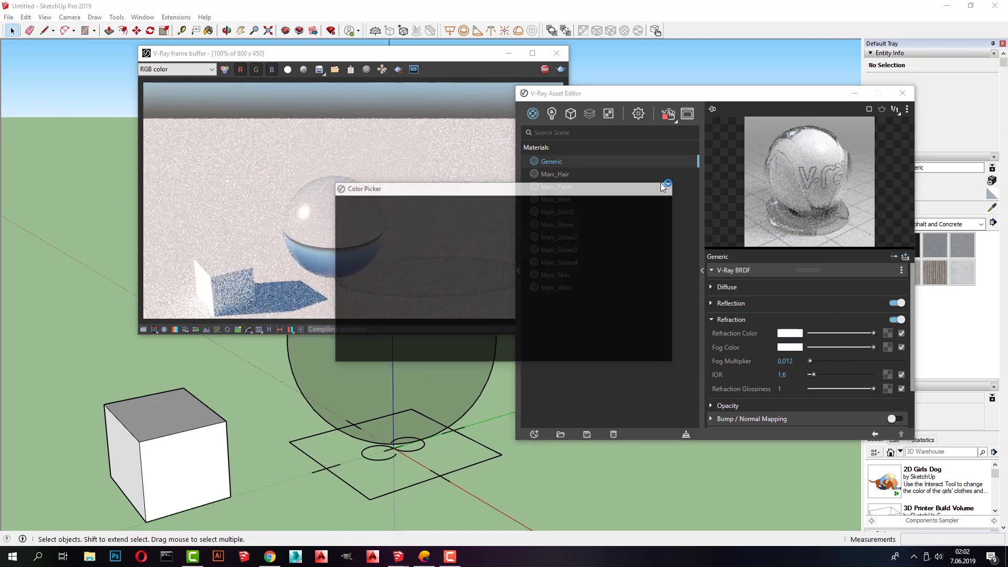
left_click(372, 428)
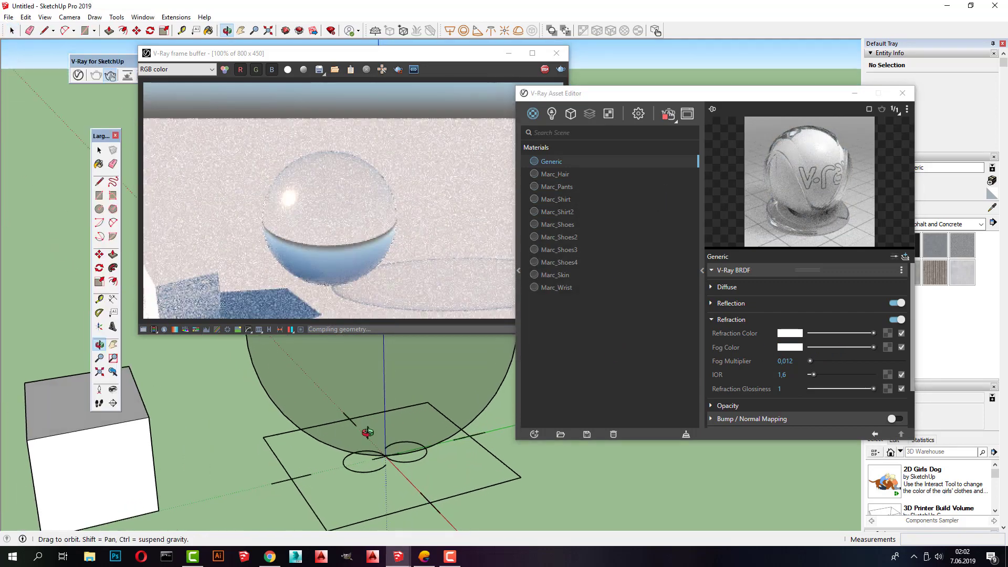
scroll(376, 429, "down", 5)
- Draw a thin rectangle beside the box and push/pull it up into a tall wall
middle_click_drag(376, 429, 420, 441)
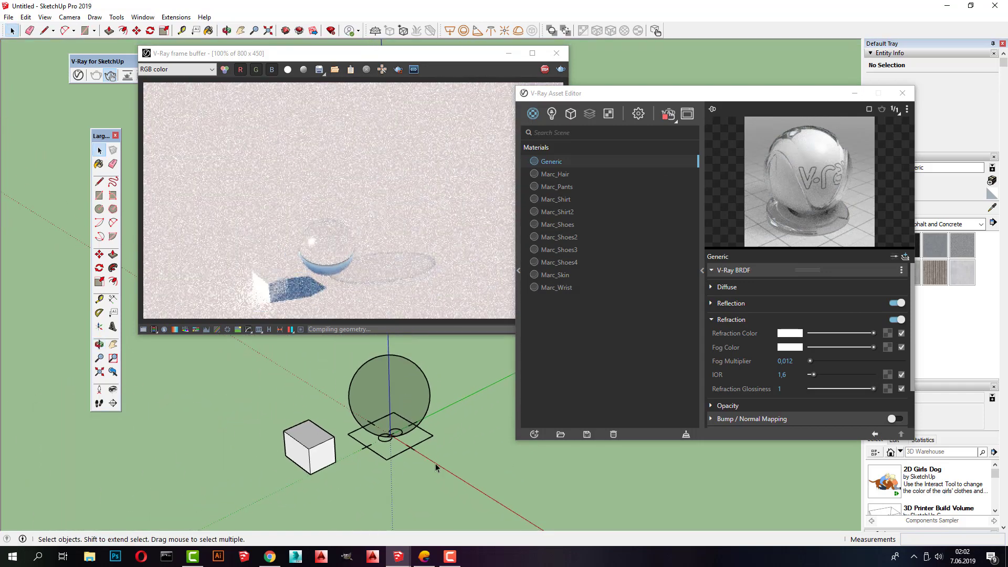
key("r")
left_click(428, 450)
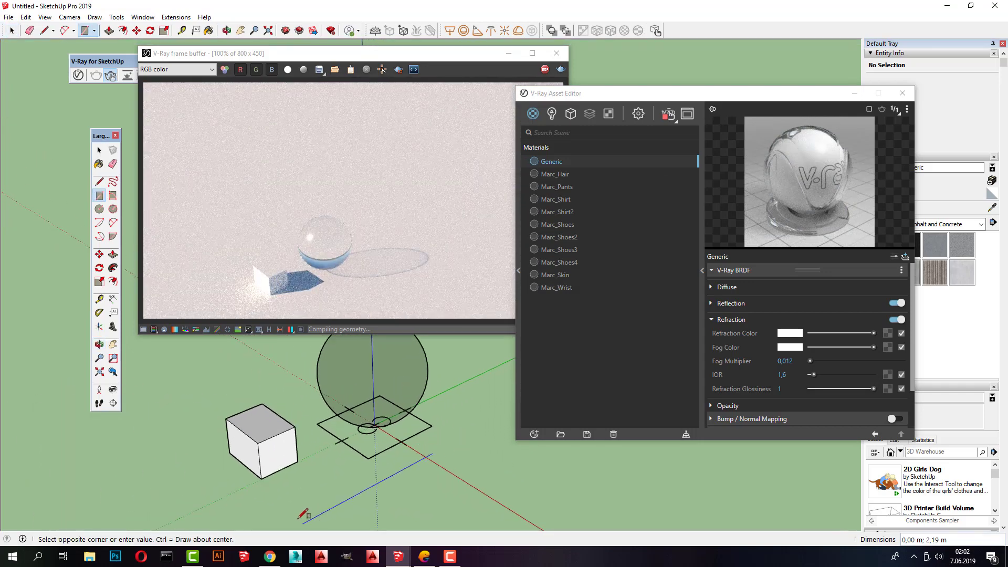
left_click(295, 521)
key("space")
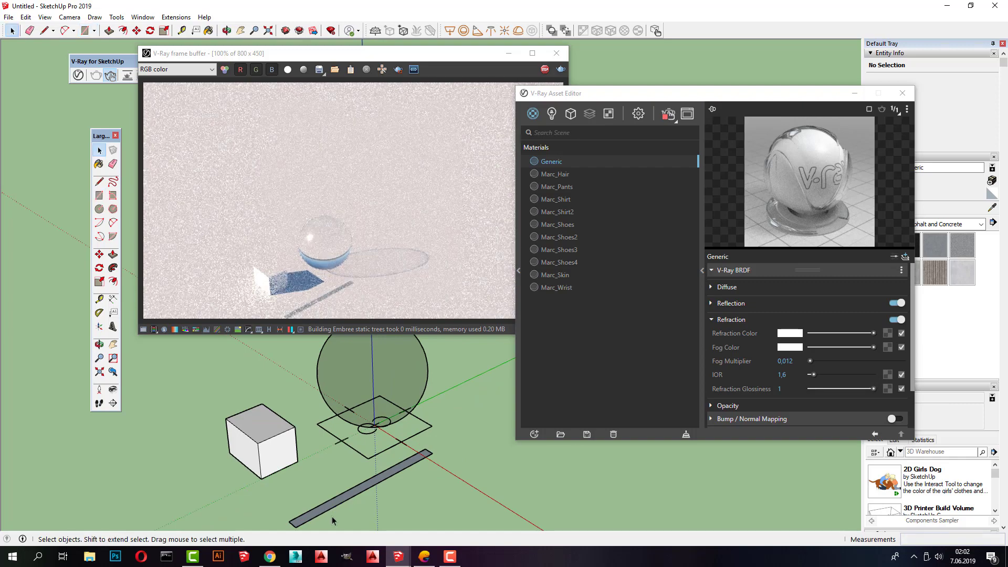
key("p")
left_click(342, 501)
left_click(353, 354)
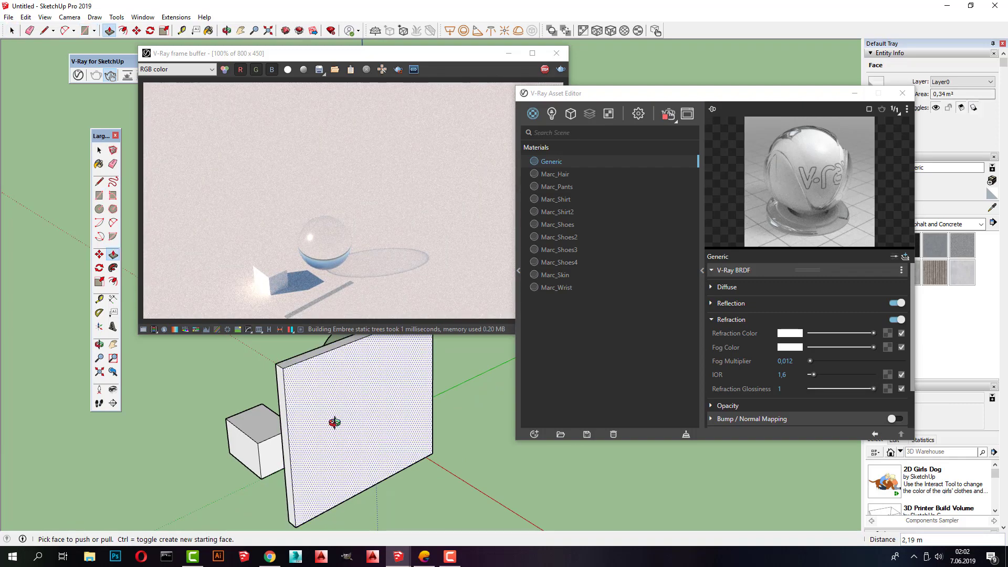
middle_click_drag(332, 411, 333, 353)
scroll(326, 444, "up", 3)
- Select the whole wall and make it a group
key("space")
triple_click(326, 443)
right_click(325, 444)
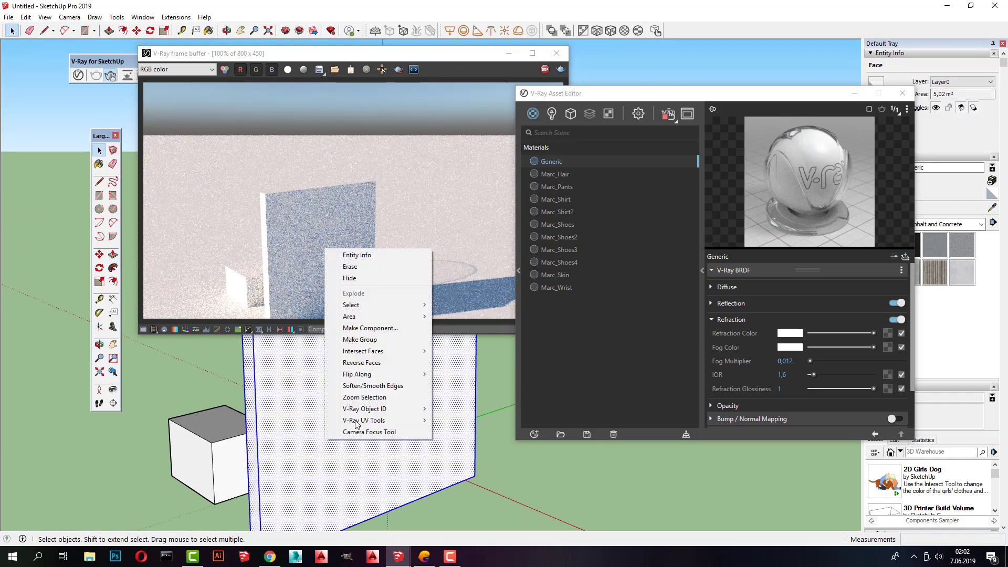
left_click(362, 339)
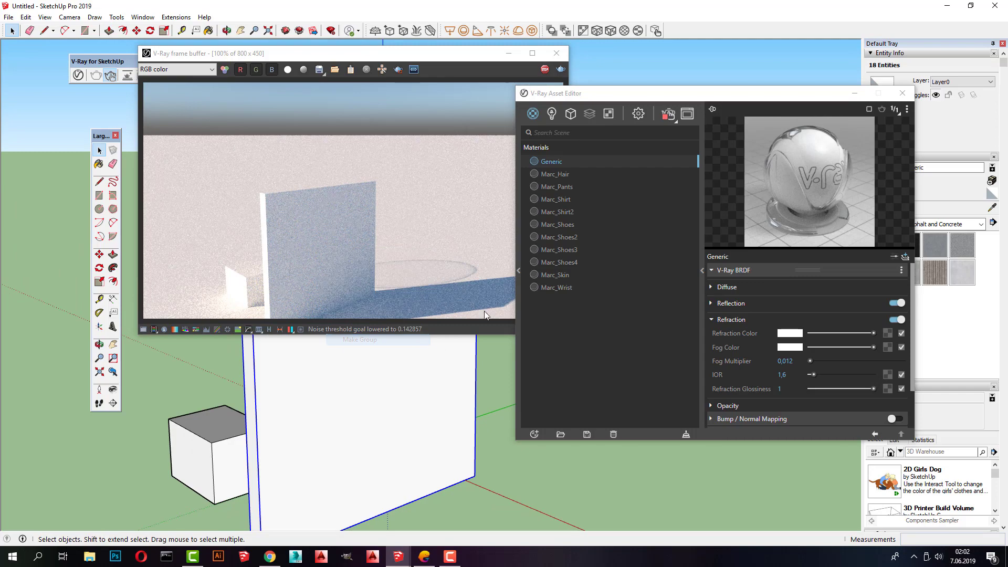
right_click(544, 163)
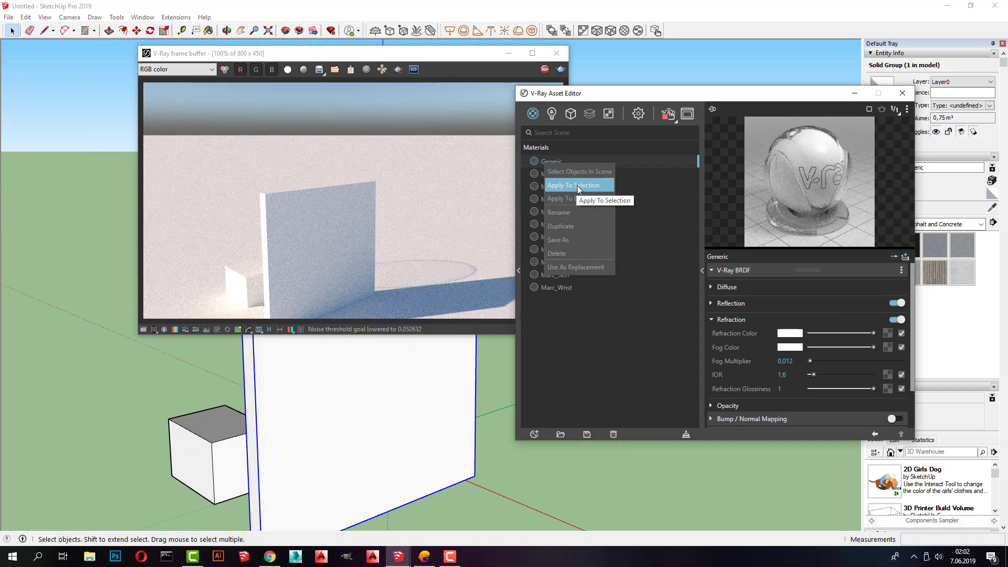
- Apply the Generic glass material to the wall and orbit to view the updated render
left_click(577, 185)
middle_click_drag(325, 472, 219, 483)
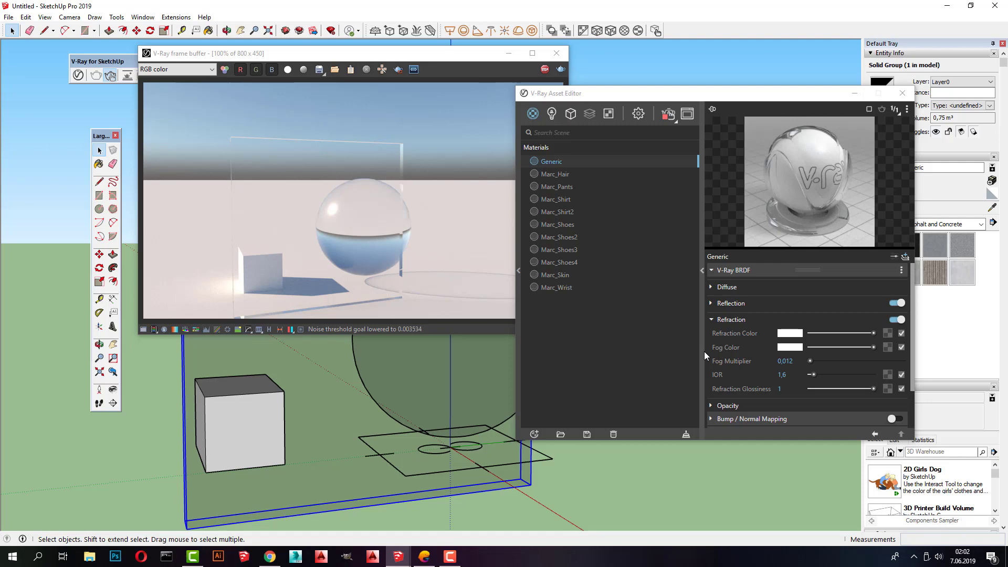
left_click(851, 389)
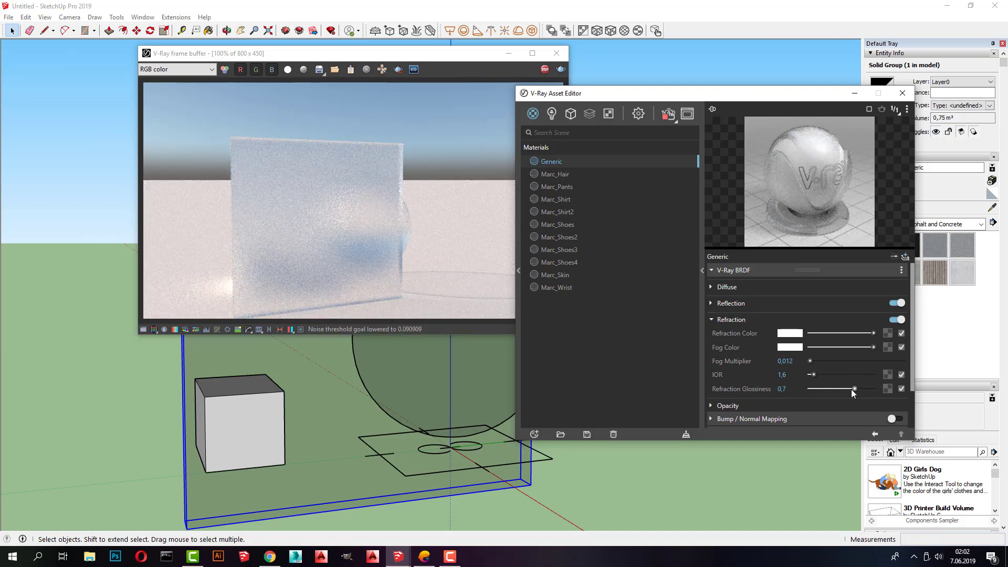
left_click_drag(865, 392, 868, 392)
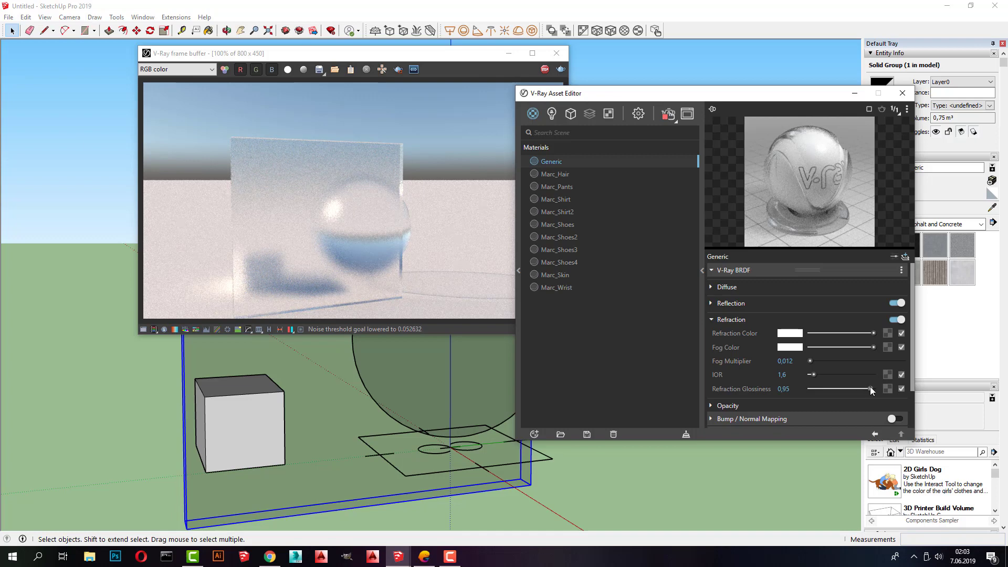
left_click_drag(871, 387, 867, 386)
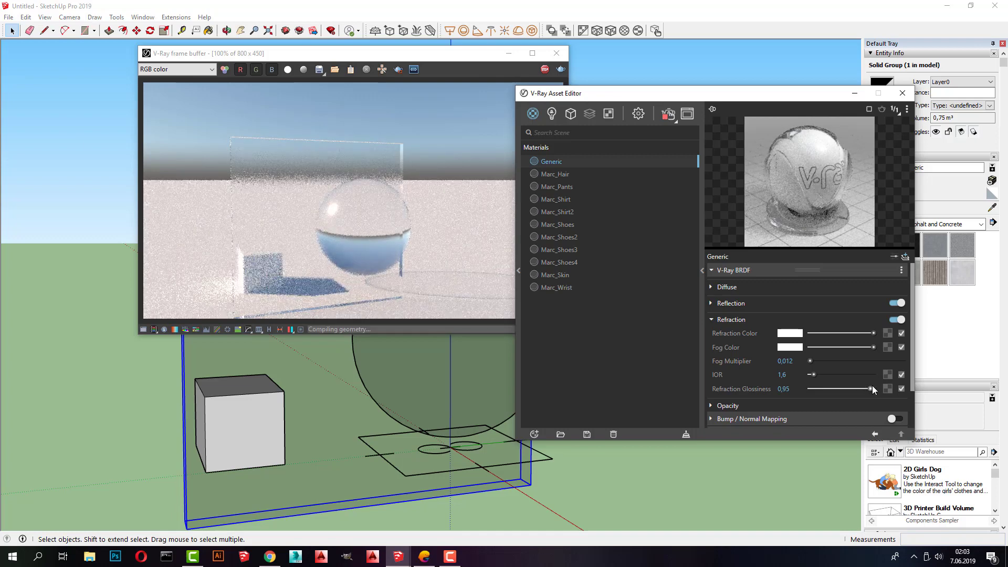
left_click_drag(868, 389, 863, 390)
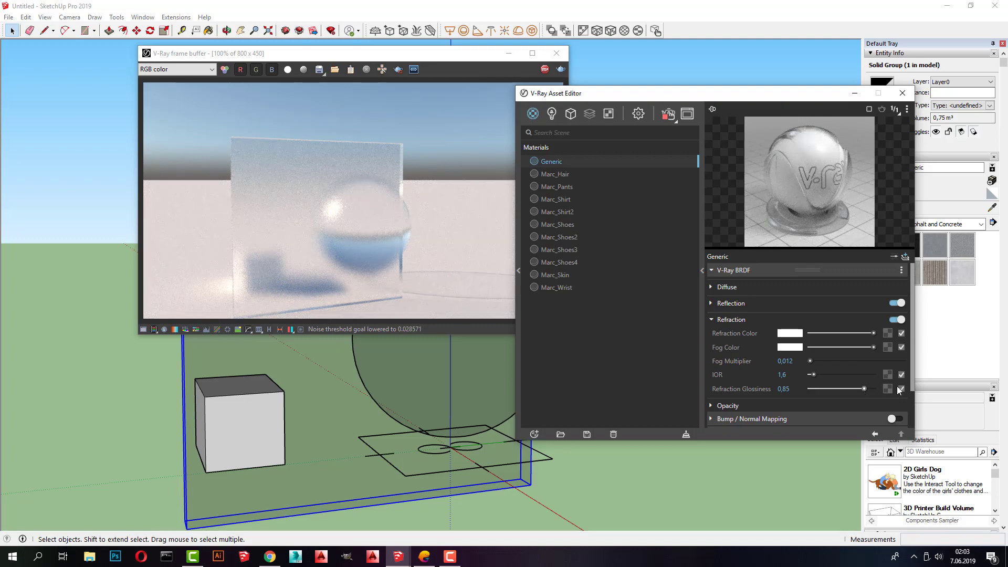
left_click_drag(863, 390, 914, 386)
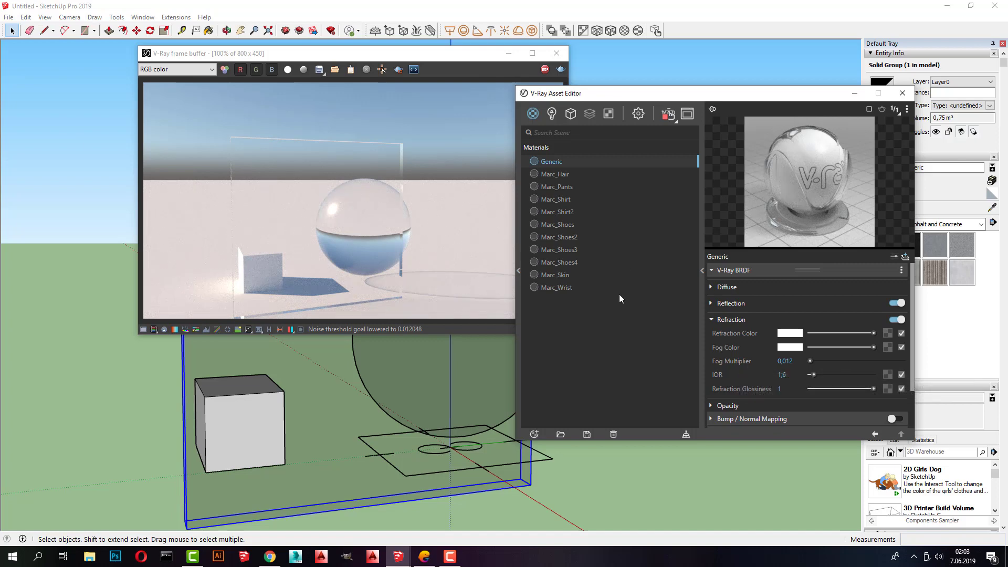
- Zoom and orbit the viewport to frame the sphere, box and wall more closely
middle_click_drag(388, 462, 273, 471)
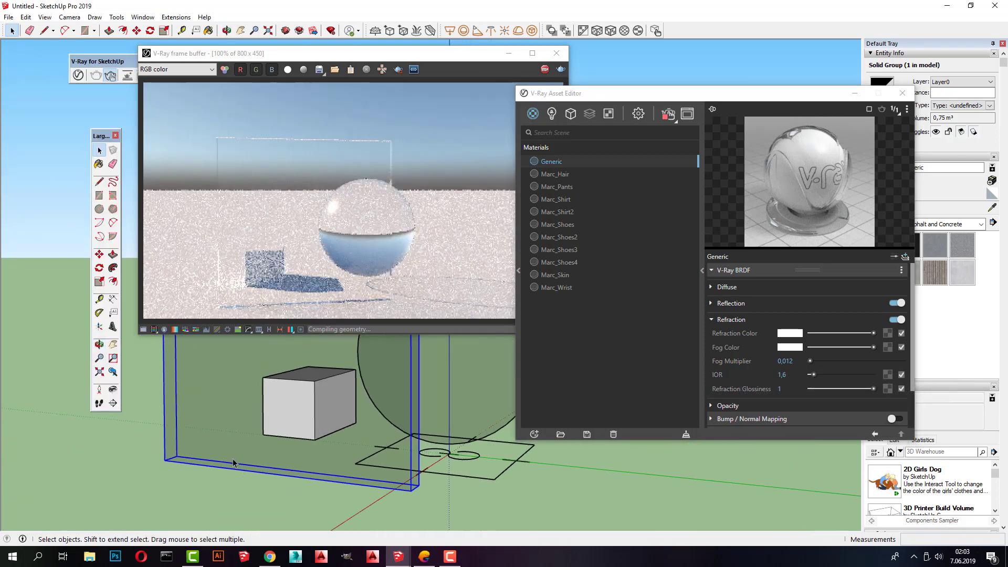
scroll(387, 459, "down", 2)
scroll(386, 459, "up", 2)
scroll(386, 419, "up", 2)
scroll(351, 417, "up", 2)
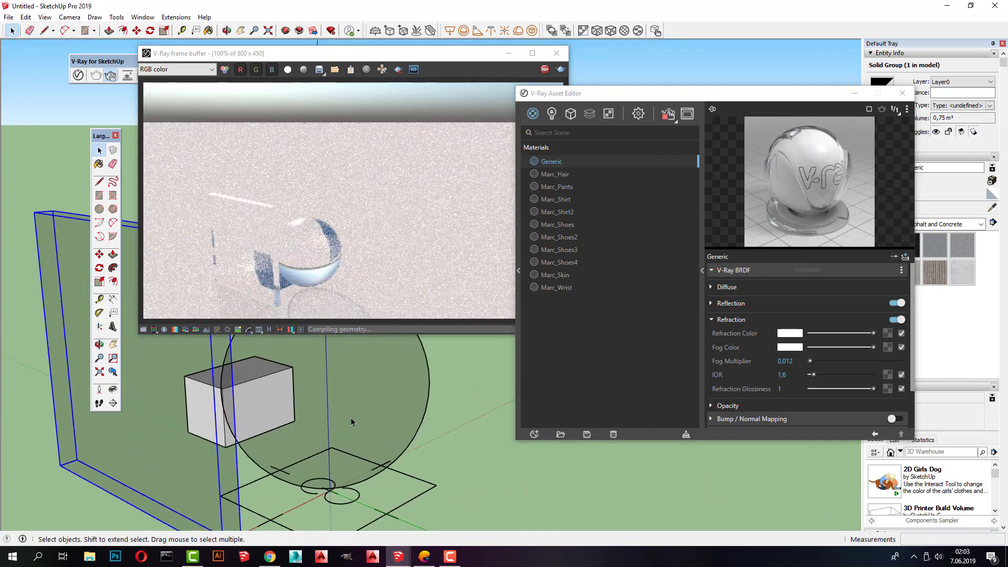
scroll(367, 436, "up", 2)
middle_click_drag(384, 450, 321, 492)
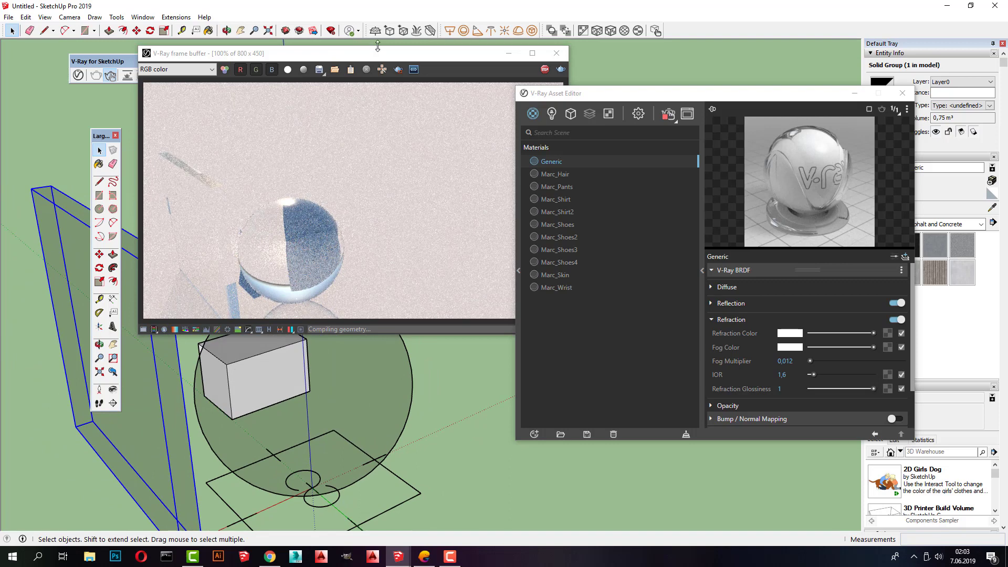
- Move the V-Ray frame buffer over the Asset Editor and the V-Ray toolbar to the left
left_click_drag(381, 54, 449, 62)
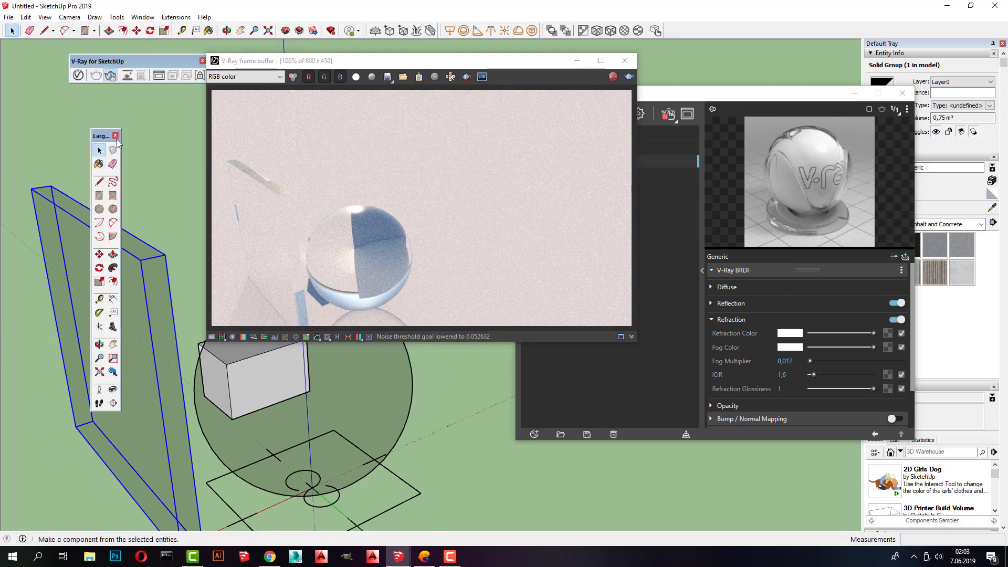
left_click_drag(121, 61, 78, 56)
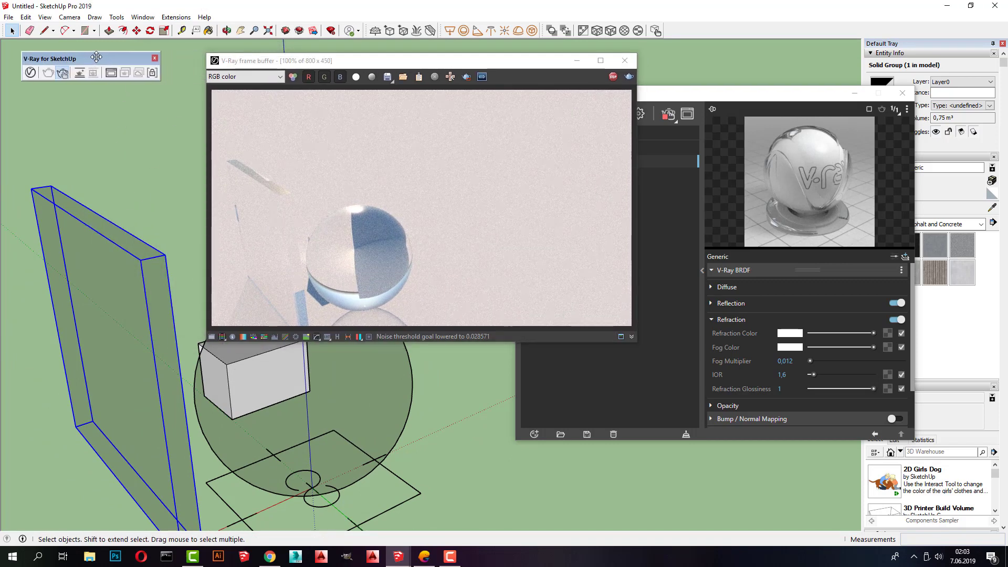
scroll(260, 417, "up", 1)
scroll(254, 404, "up", 2)
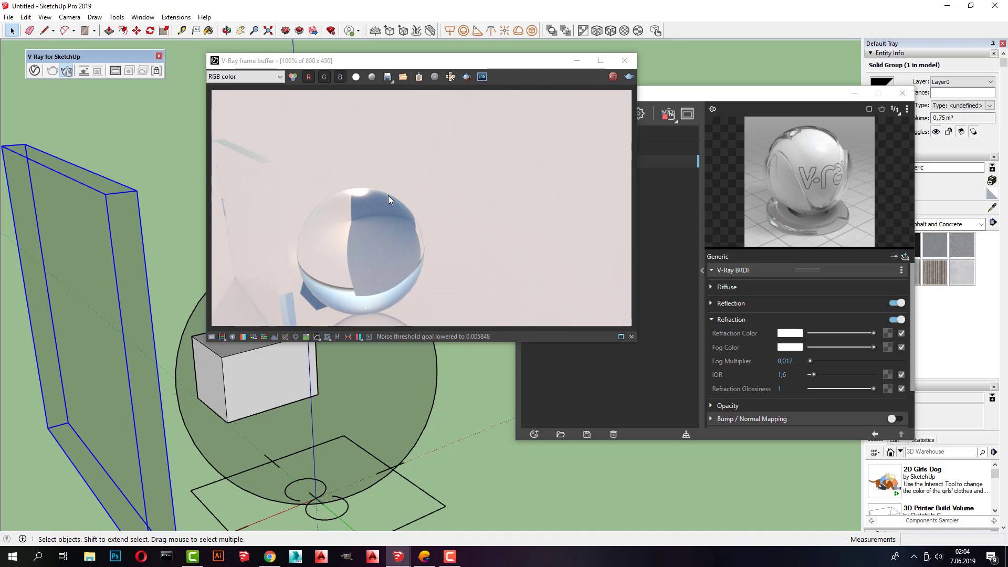
- Lower the glass refraction index to 1, inspect the render, then set it to 1,1
left_click_drag(782, 374, 719, 376)
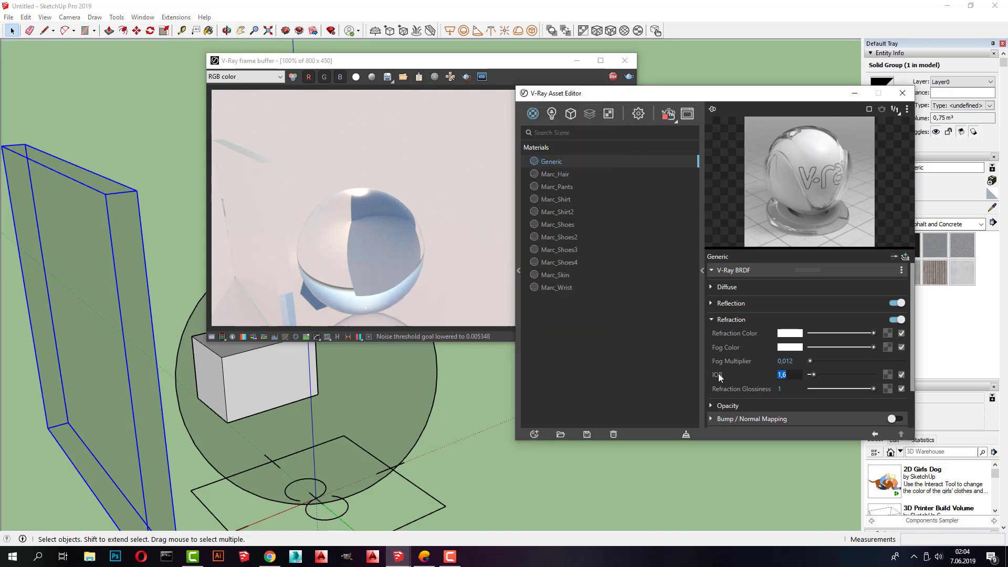
type("1")
key("Return")
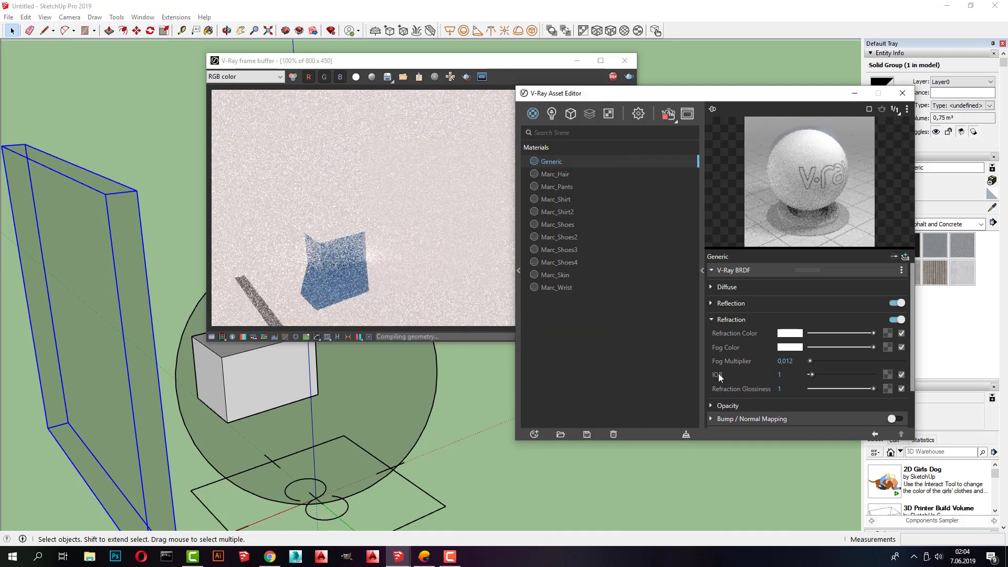
mouse_move(315, 388)
middle_mouse_down()
mouse_move(187, 387)
mouse_move(208, 394)
middle_mouse_up()
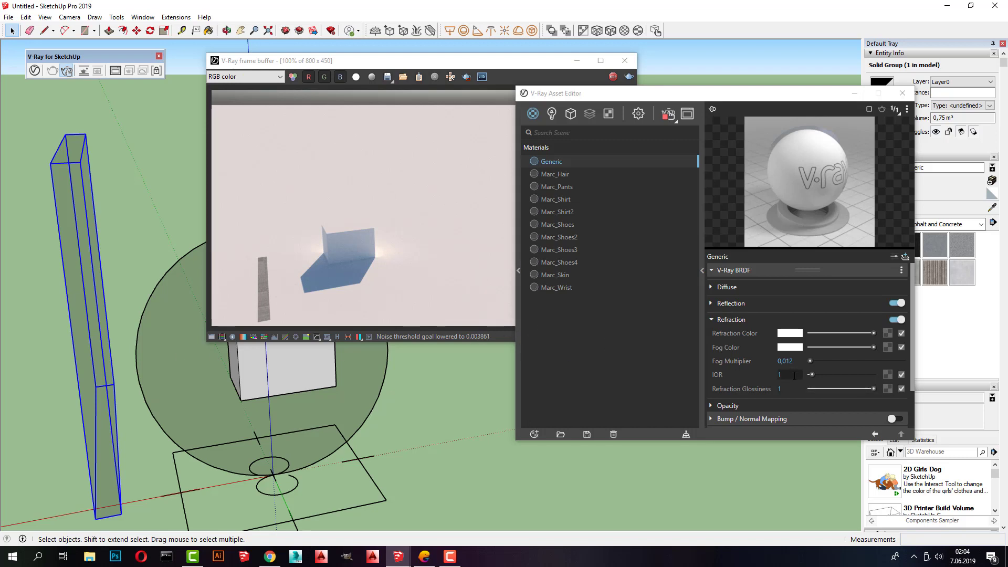
left_click(792, 376)
type(",")
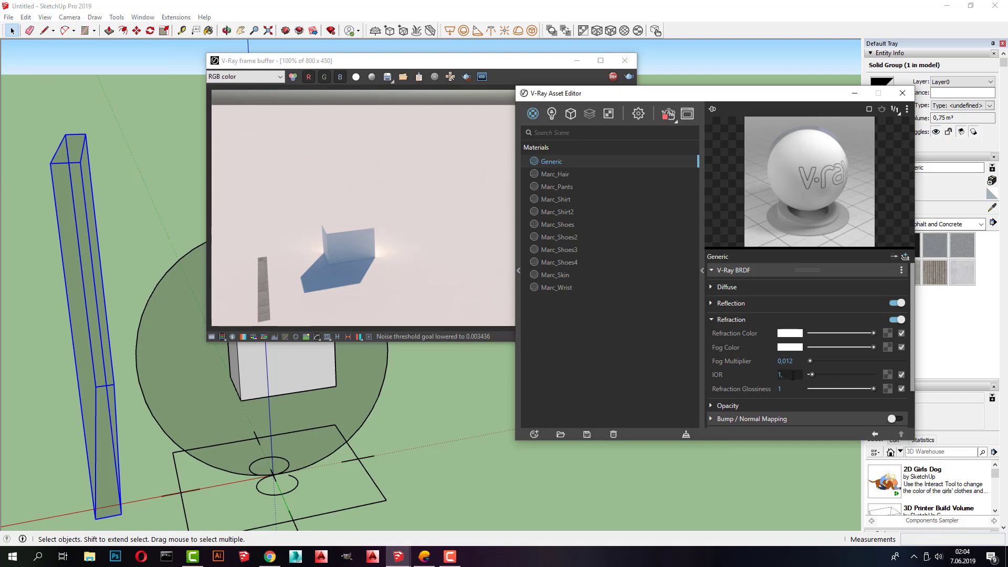
type("1")
key("Return")
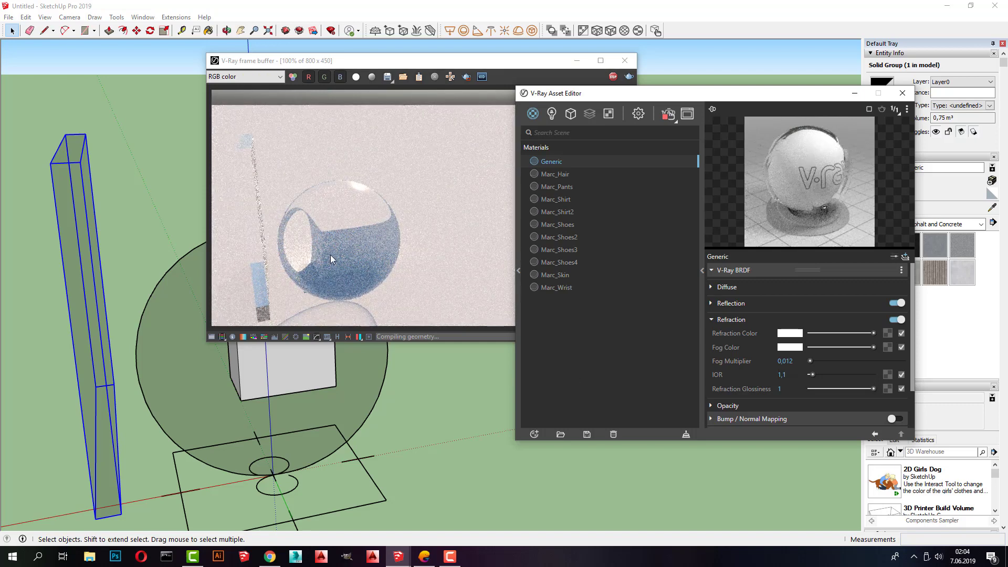
- Change the refraction index to 1,01 and inspect the nearly invisible sphere
double_click(787, 374)
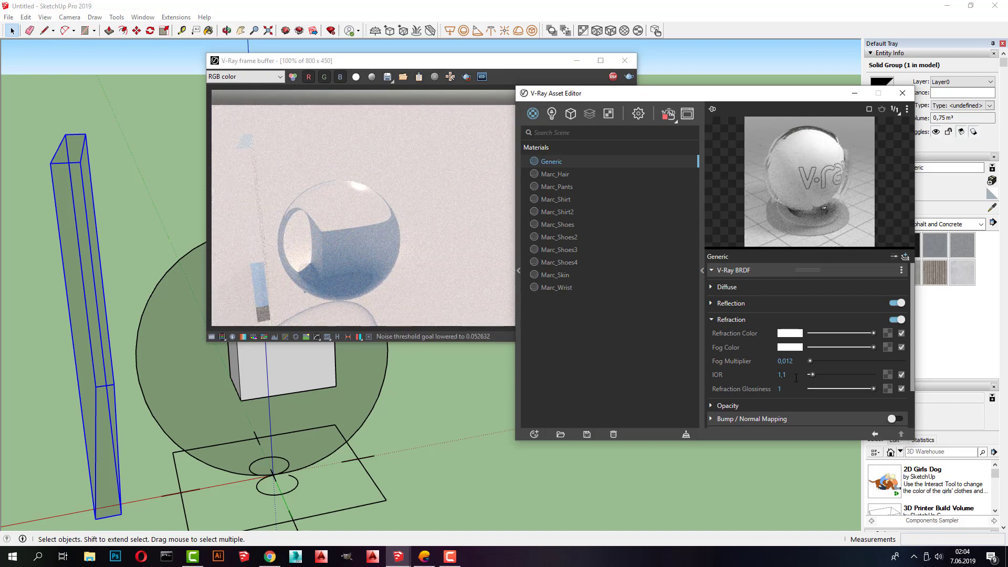
type("1,01")
key("Return")
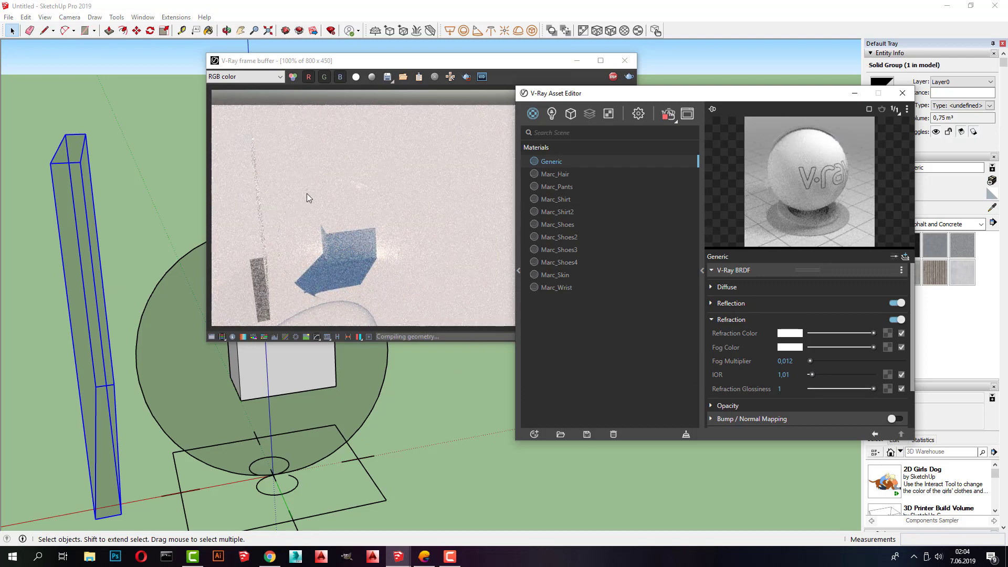
scroll(367, 195, "up", 1)
scroll(366, 194, "up", 2)
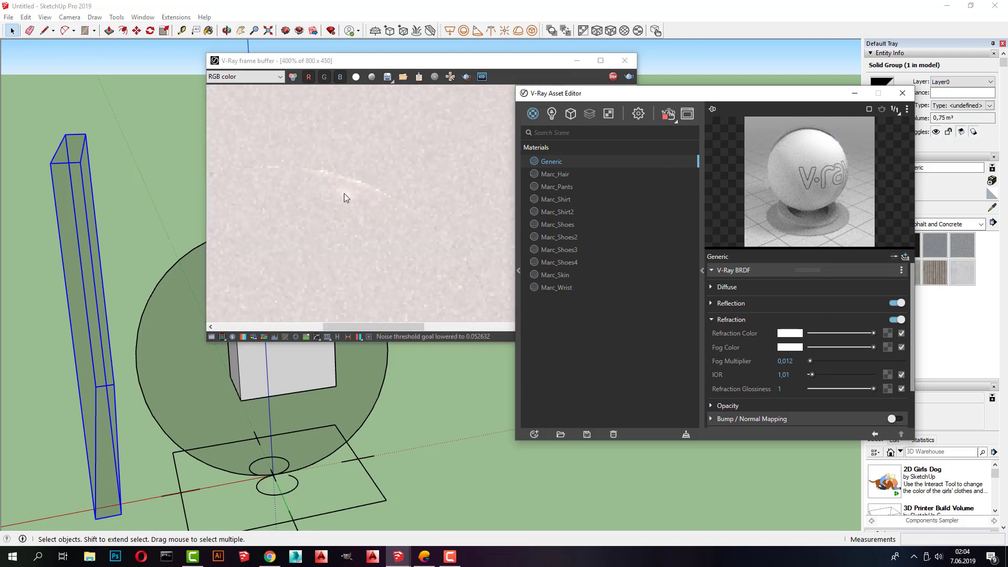
scroll(381, 175, "down", 2)
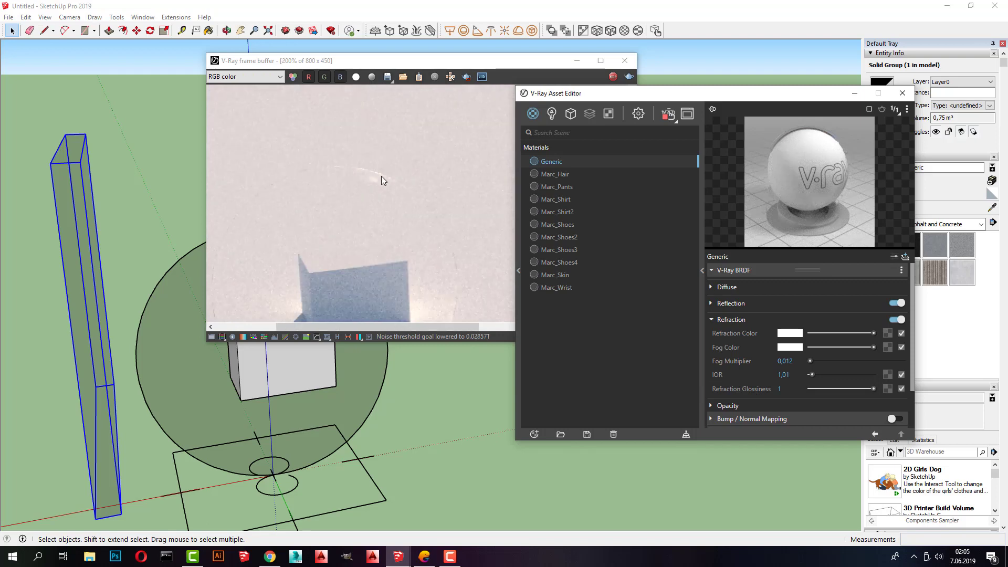
scroll(392, 206, "down", 1)
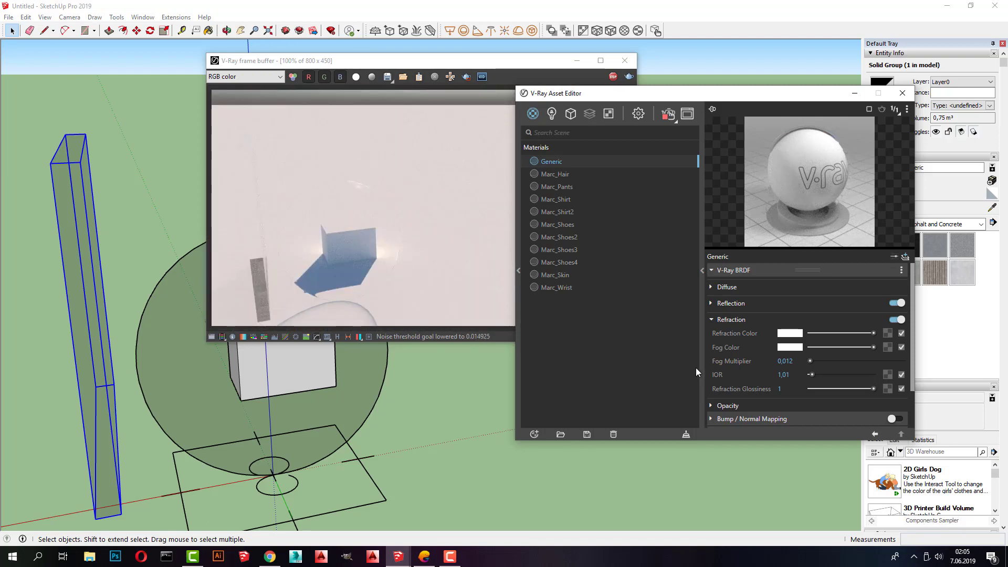
left_click(787, 374)
- Set the glass refraction index to 1,5 and orbit to show the glass wall
key("BackSpace")
key("BackSpace")
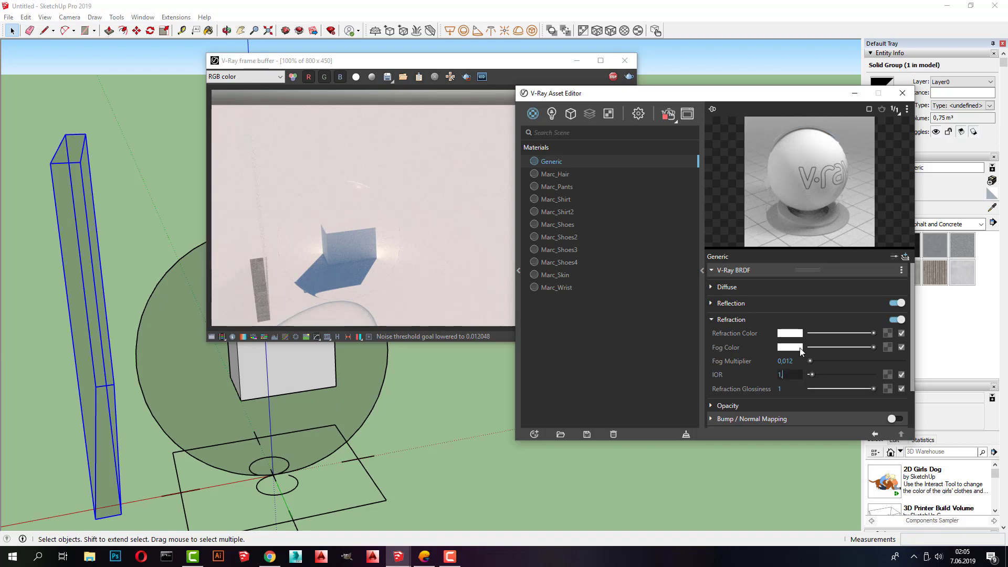
type(",5")
key("Return")
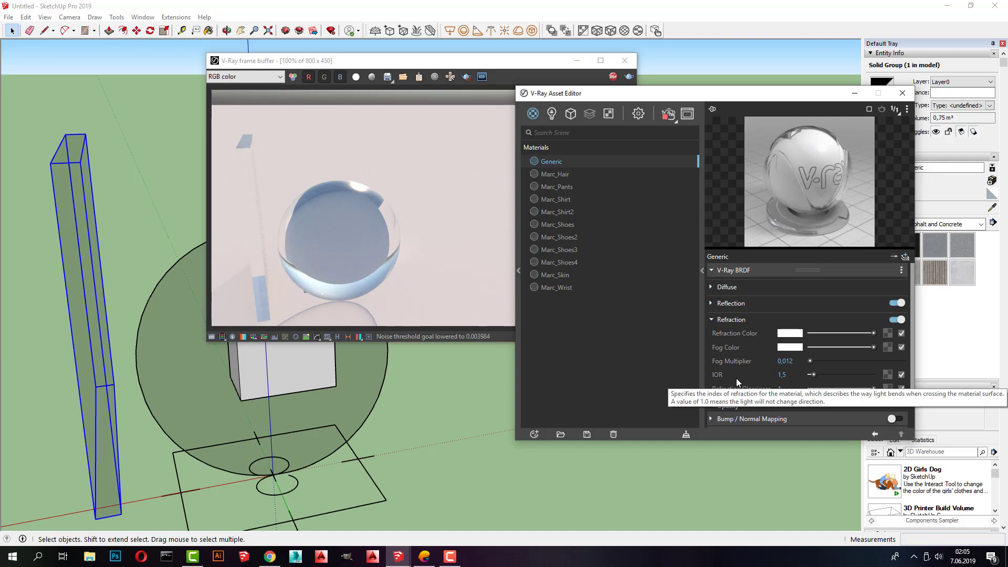
mouse_move(294, 501)
middle_mouse_down()
mouse_move(391, 466)
mouse_move(399, 436)
middle_mouse_up()
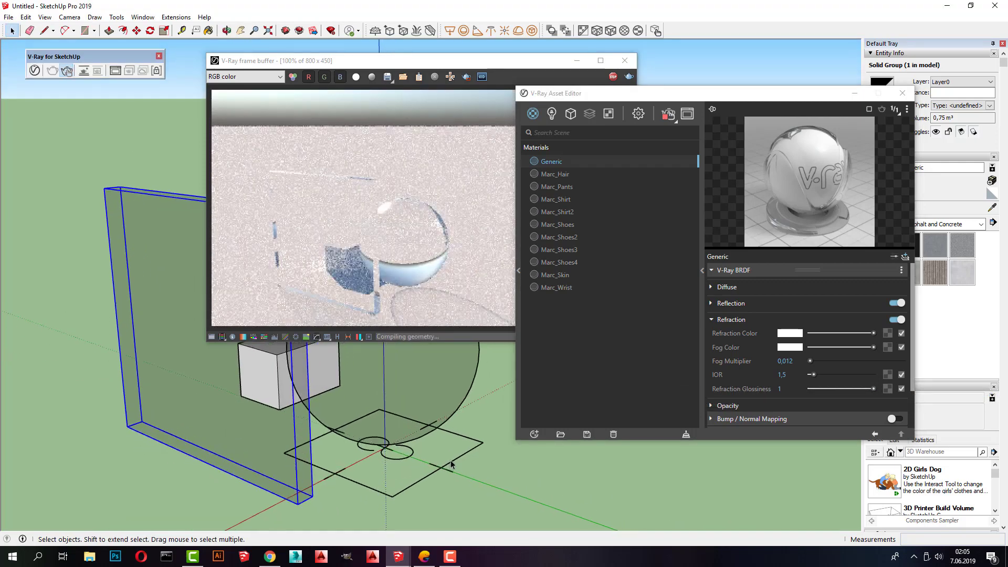
scroll(399, 431, "up", 2)
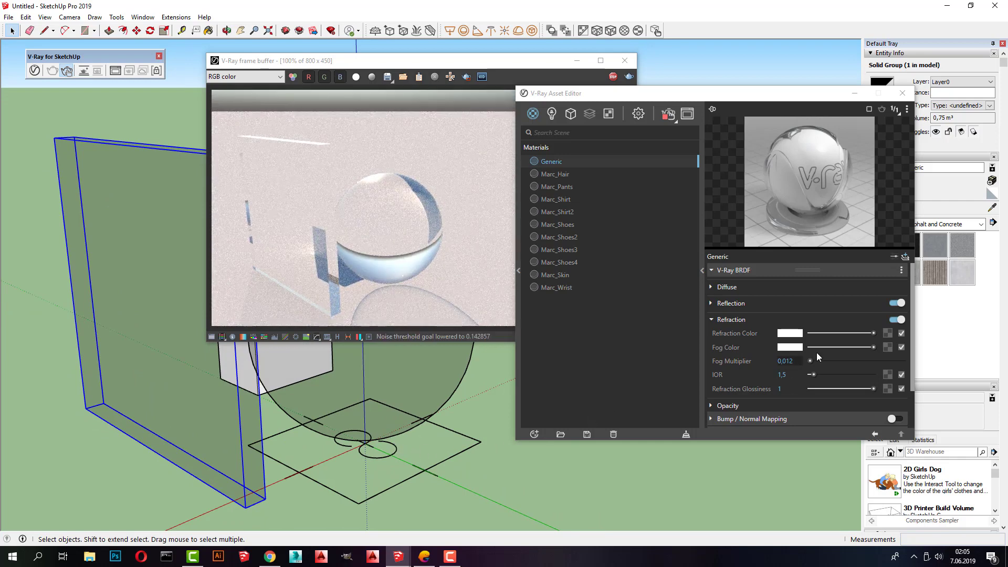
- Change the Generic glass fog colour to a strong red
left_click(789, 347)
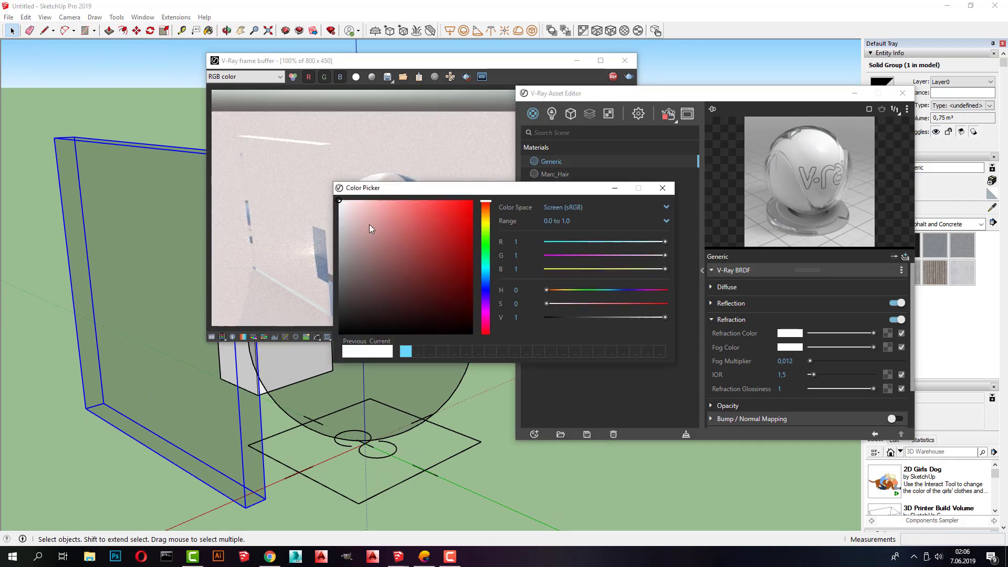
left_click(486, 209)
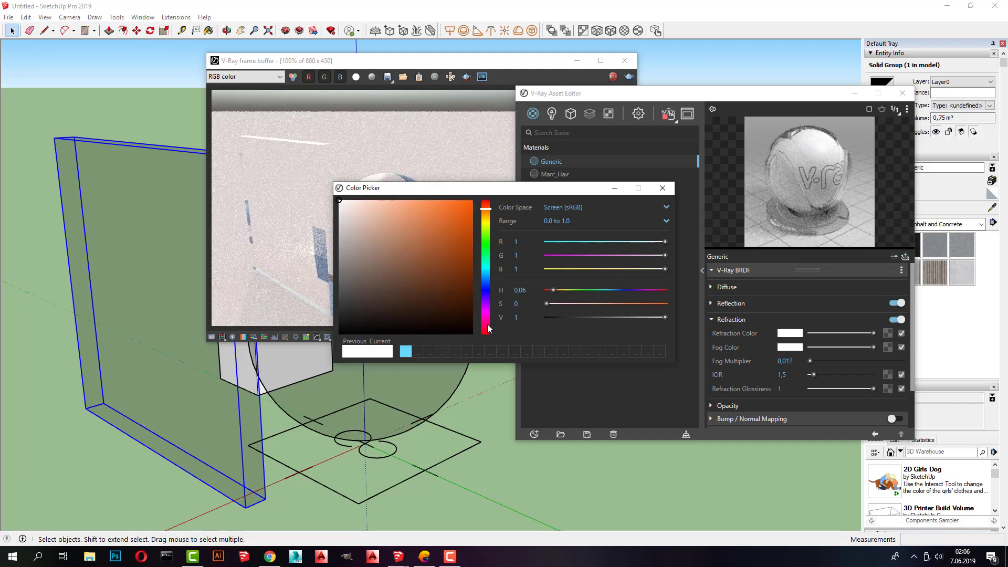
left_click(486, 202)
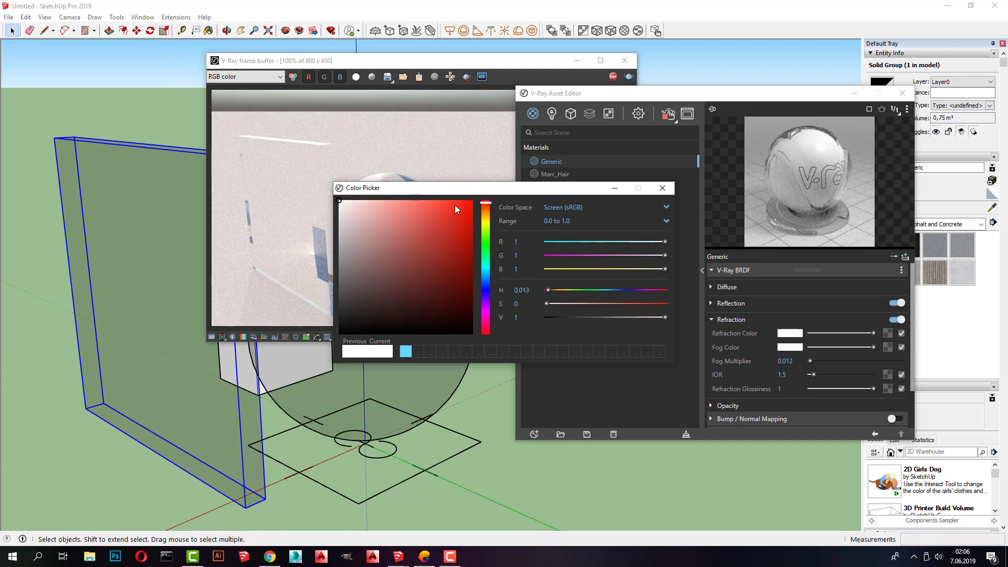
left_click(442, 205)
left_click(662, 187)
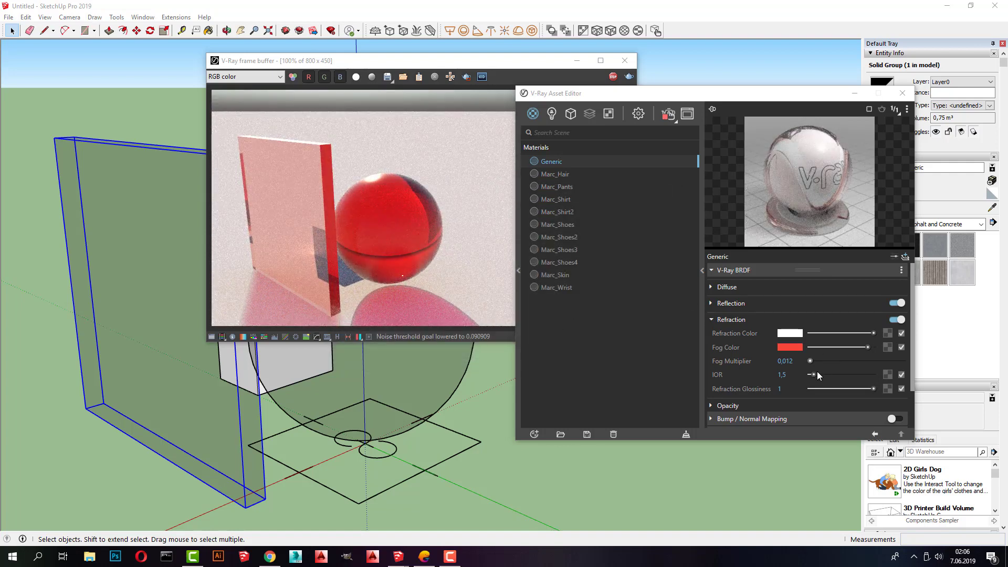
- Drop the red glass refraction index from 1,5 to 1 and orbit to a closer view
left_click_drag(811, 374, 690, 369)
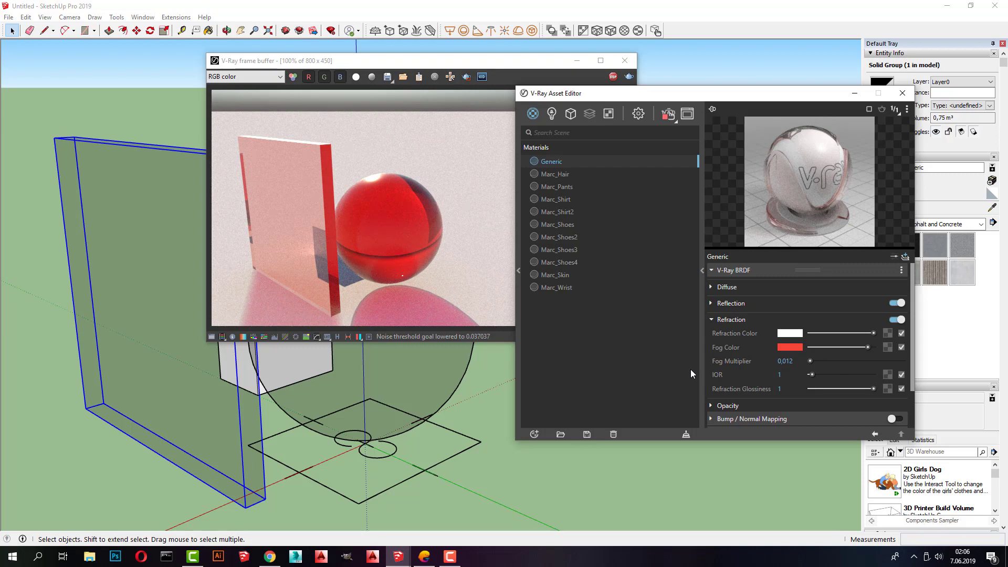
scroll(341, 389, "up", 3)
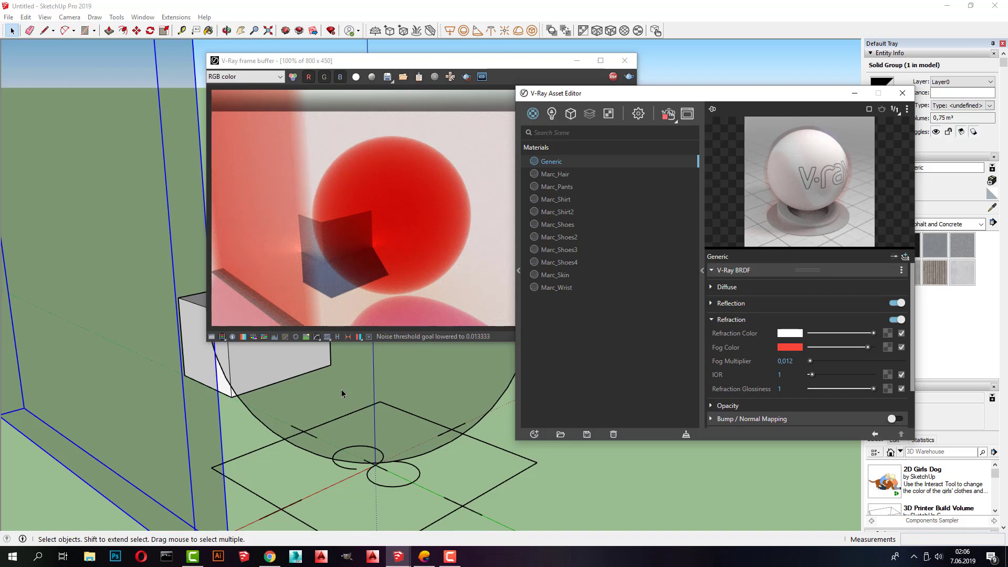
mouse_move(385, 390)
middle_mouse_down()
mouse_move(398, 400)
mouse_move(412, 368)
middle_mouse_up()
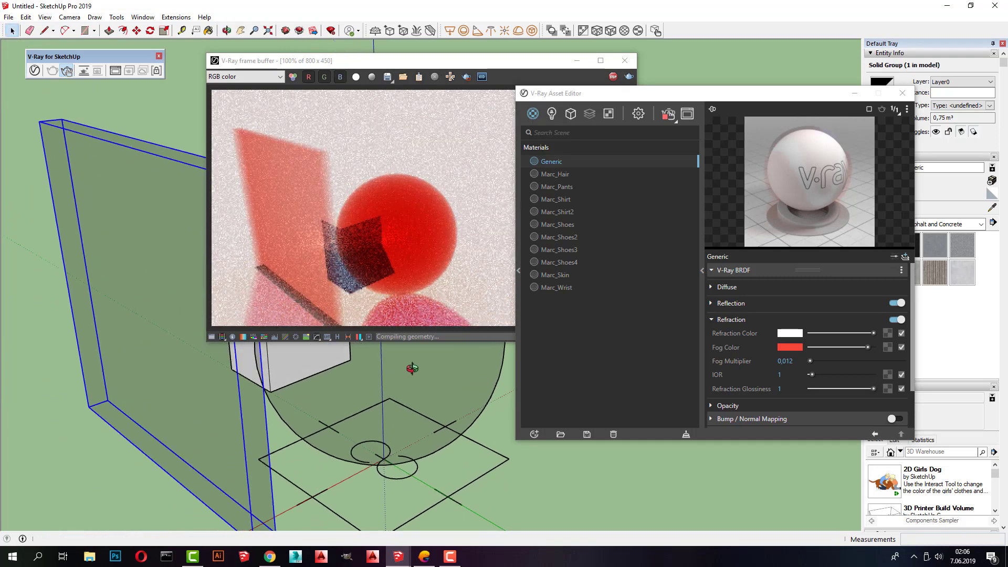